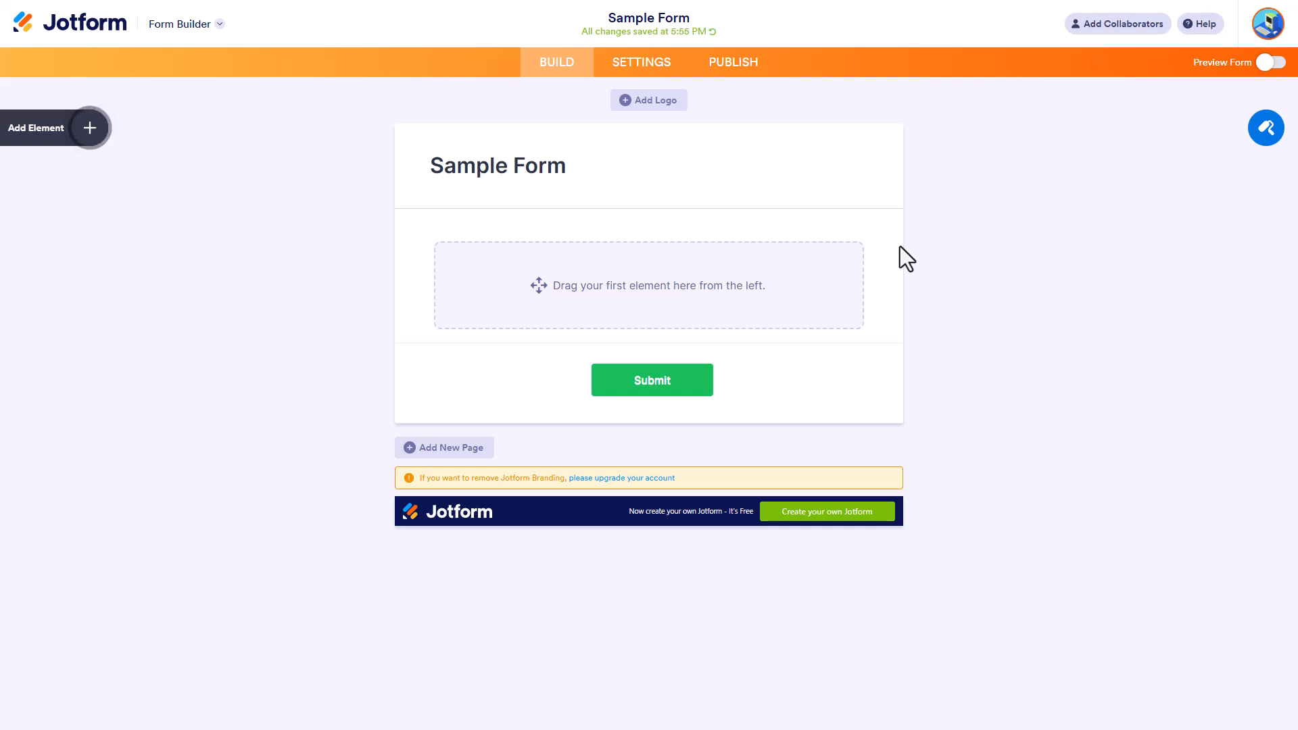
Add a Short Text element to the empty Sample Form.
left_click(89, 131)
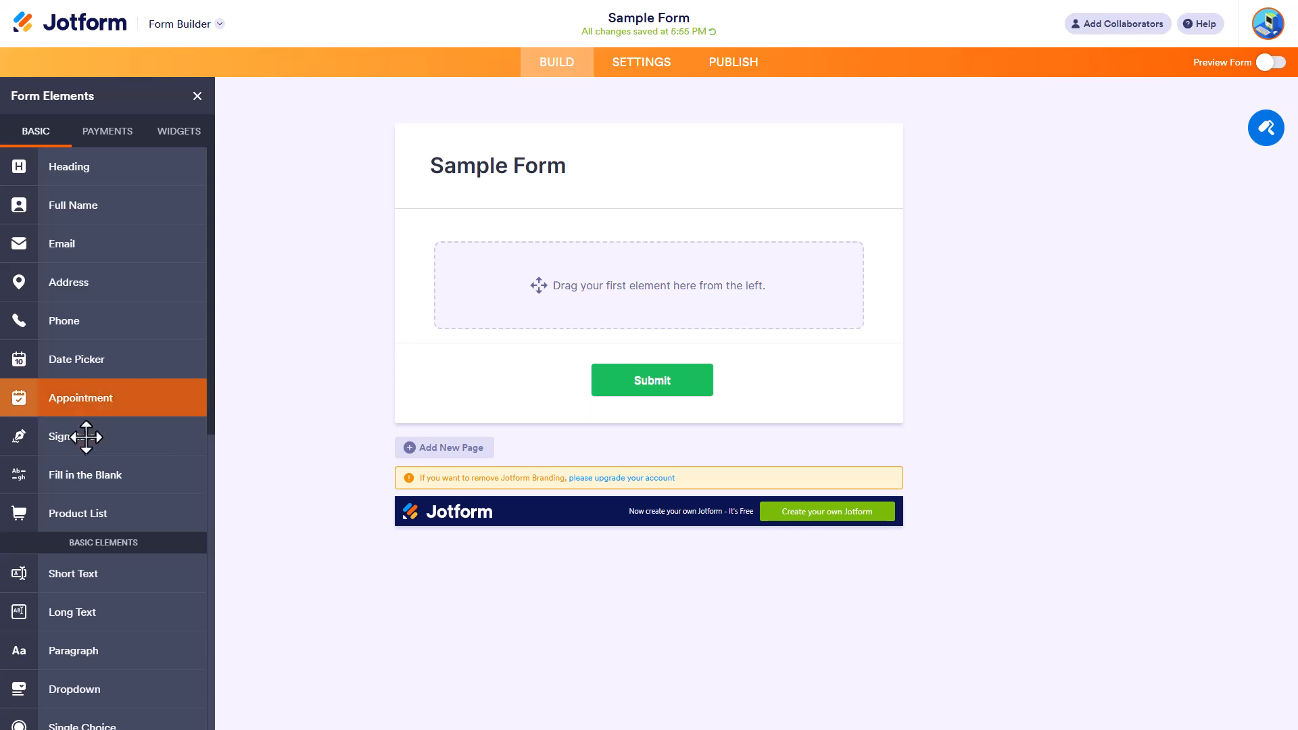
scroll(84, 440, "down", 4)
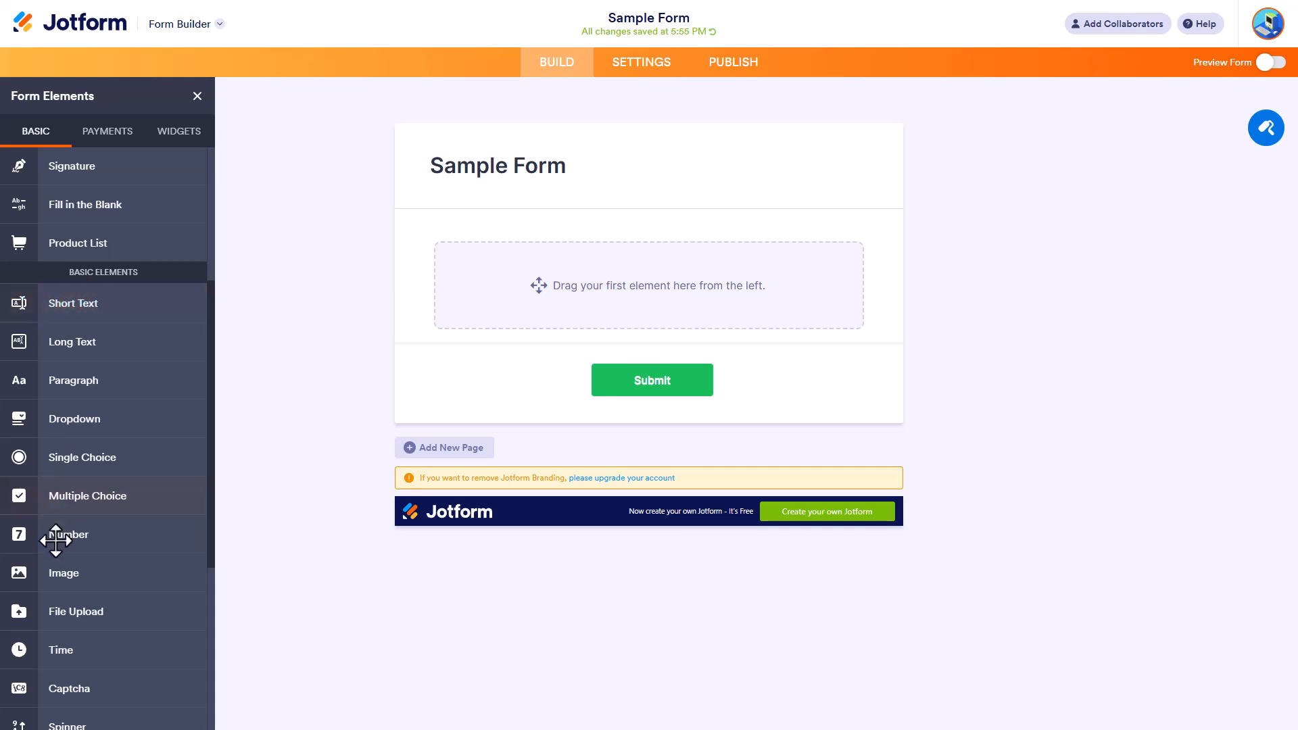
left_click(82, 298)
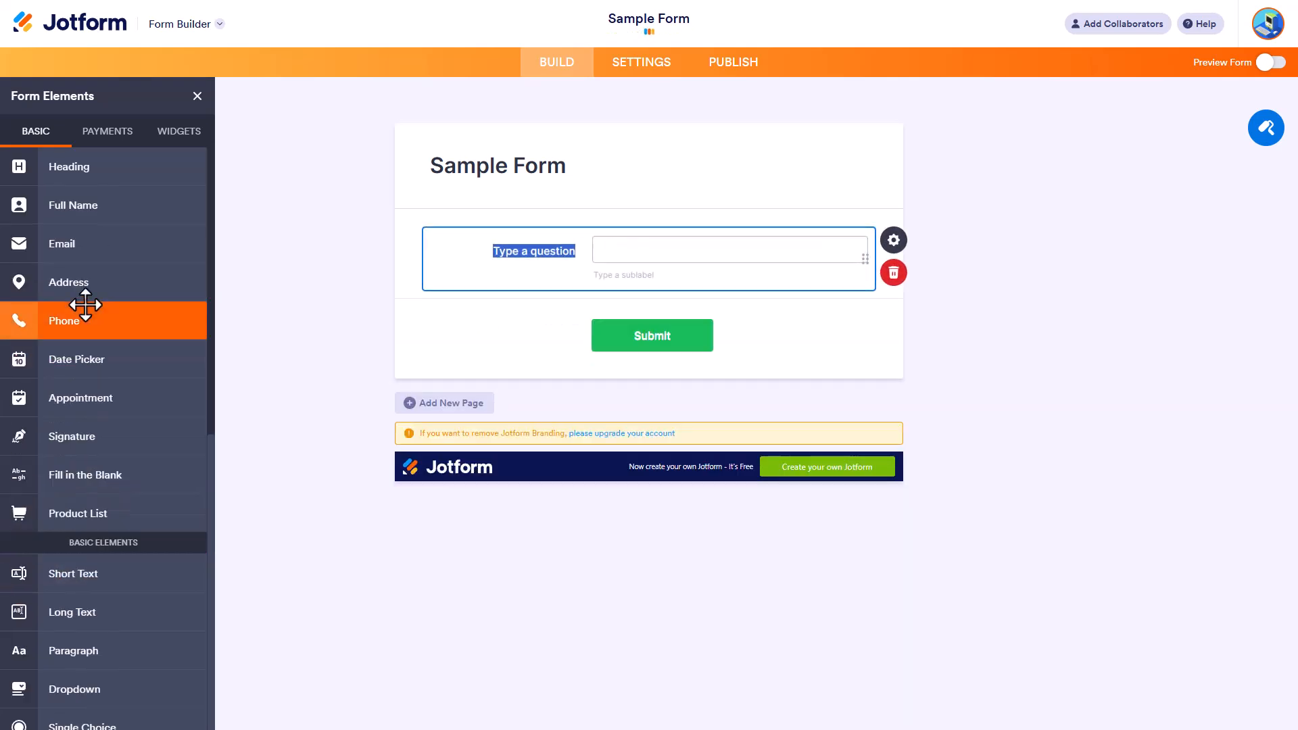
Label the short text field "What is your Favorite Food?".
left_click(506, 252)
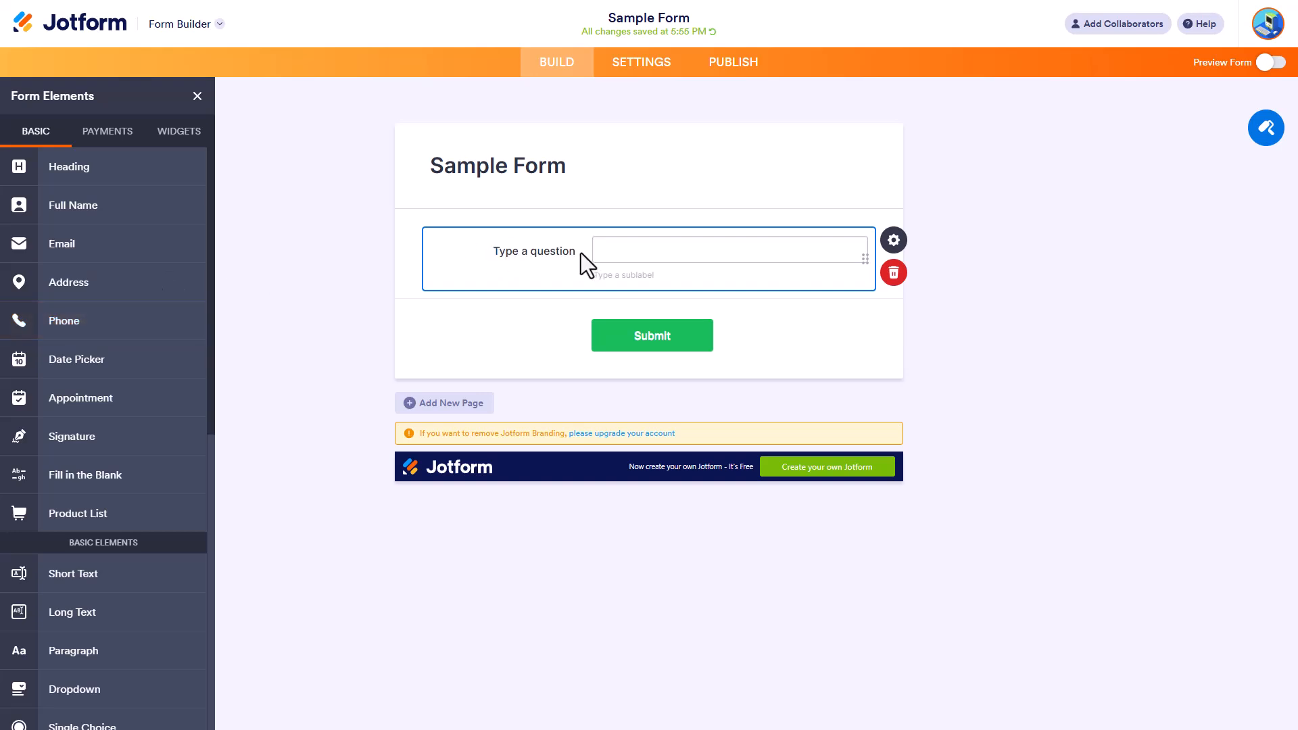
triple_click(567, 250)
key("BackSpace")
type("What is your Favorite Food?")
Replace the short text field's label with "Favorite Food".
left_click_drag(572, 263, 410, 241)
type("Favorite")
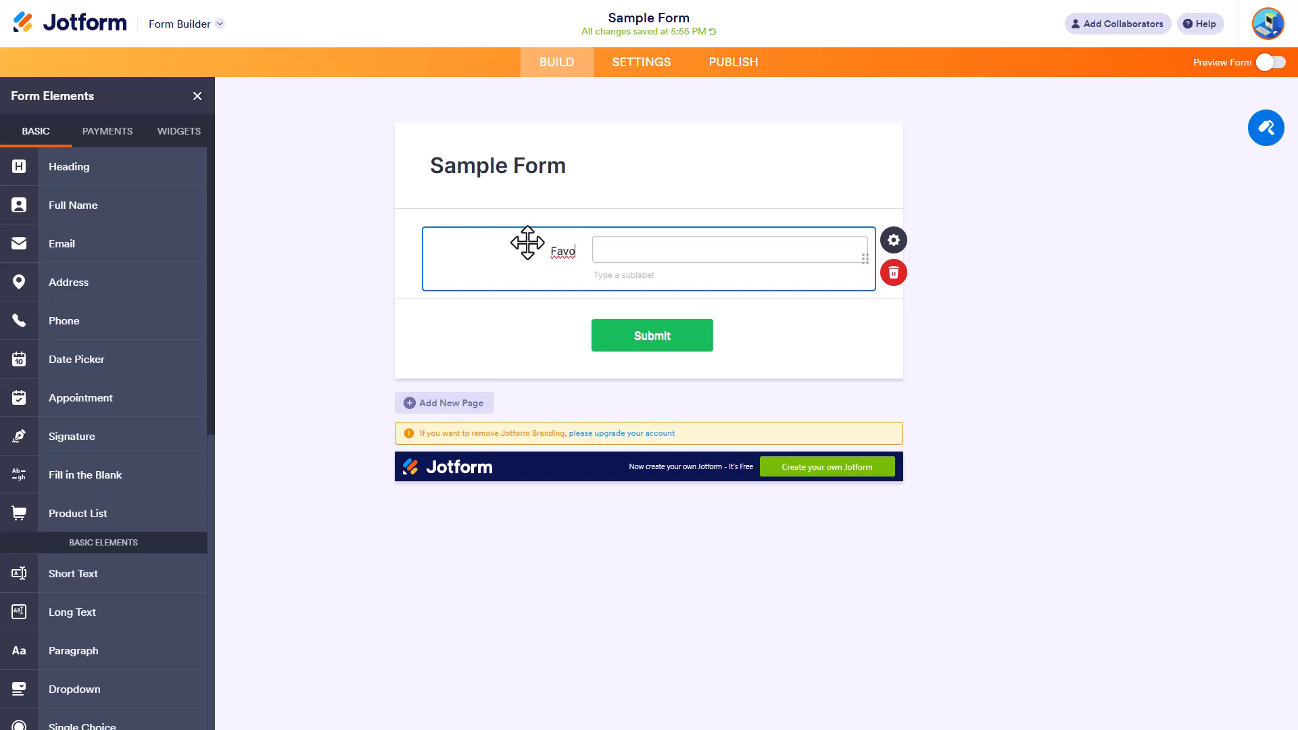
type(" Food")
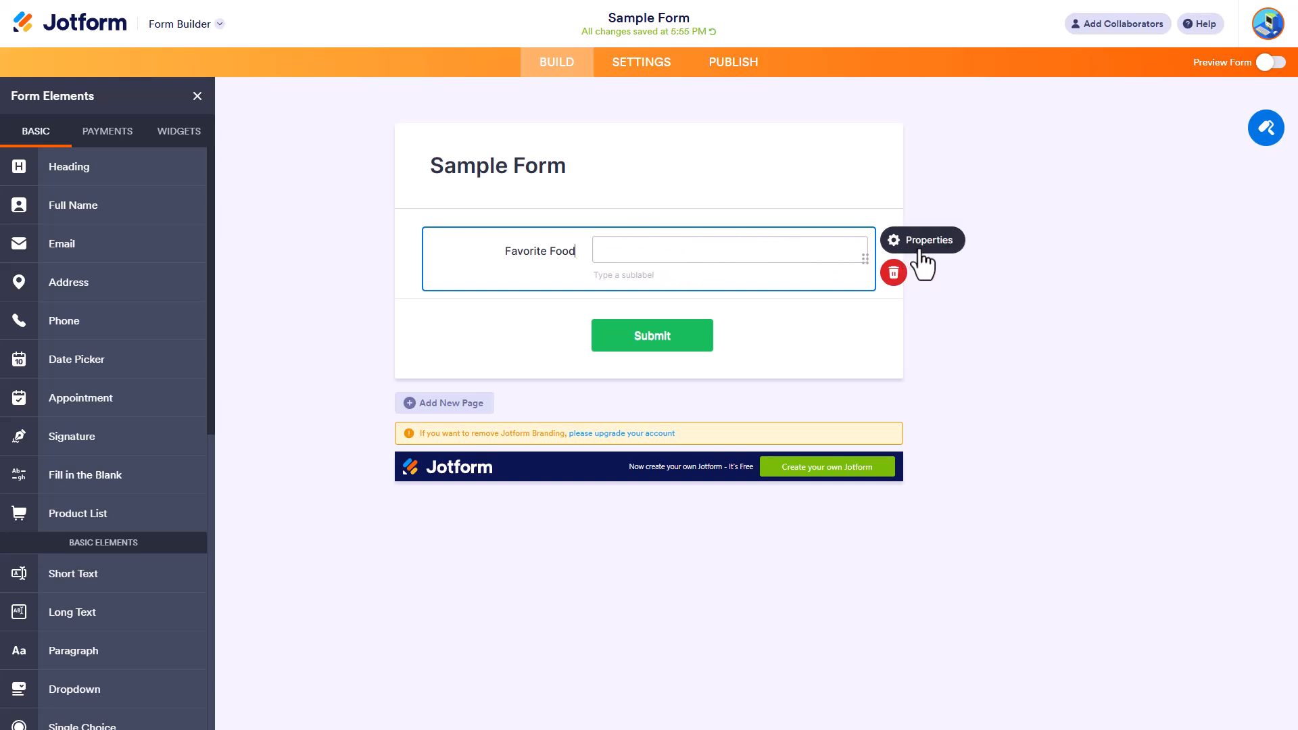
Open the properties of the Favorite Food field with its field label ready for editing.
left_click(893, 241)
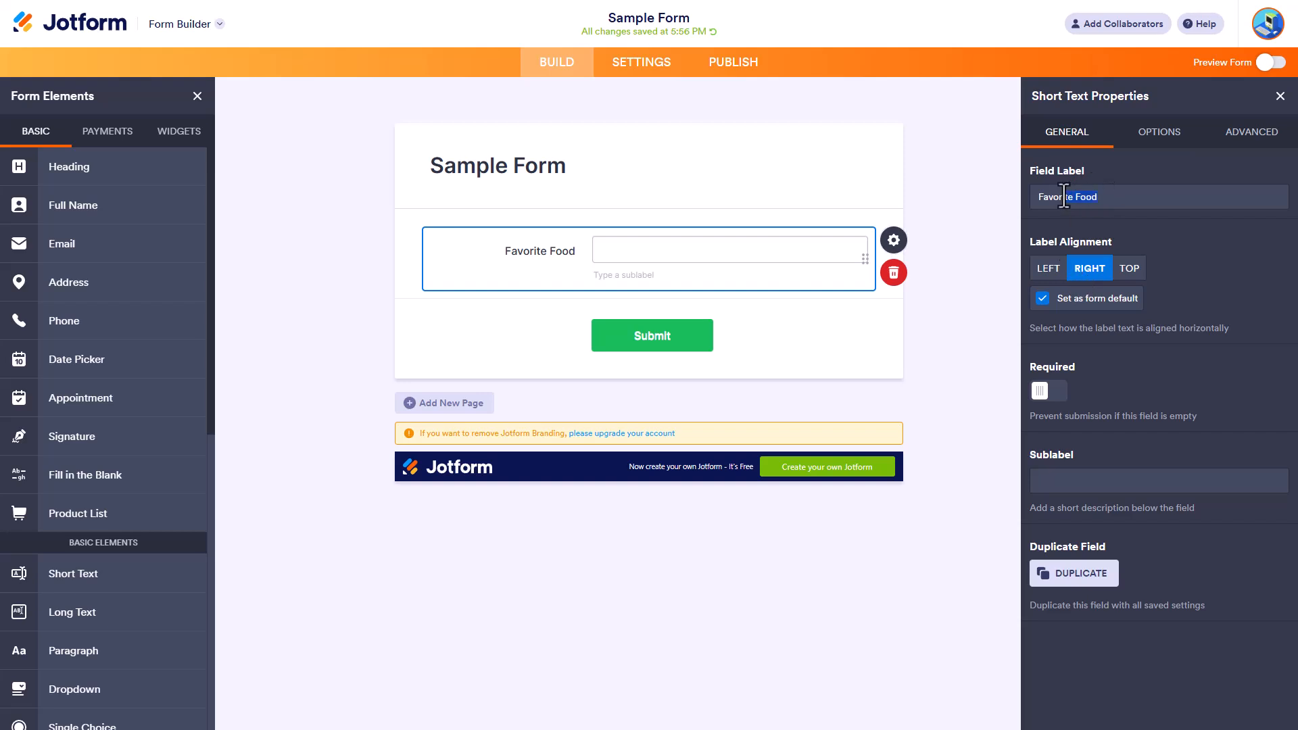
left_click(1087, 199)
left_click(1115, 202)
Try the left and top label alignments, restore right alignment, and turn the Required setting on and back off.
left_click(1053, 274)
left_click(1089, 270)
left_click(1129, 270)
left_click(1087, 270)
left_click(1059, 393)
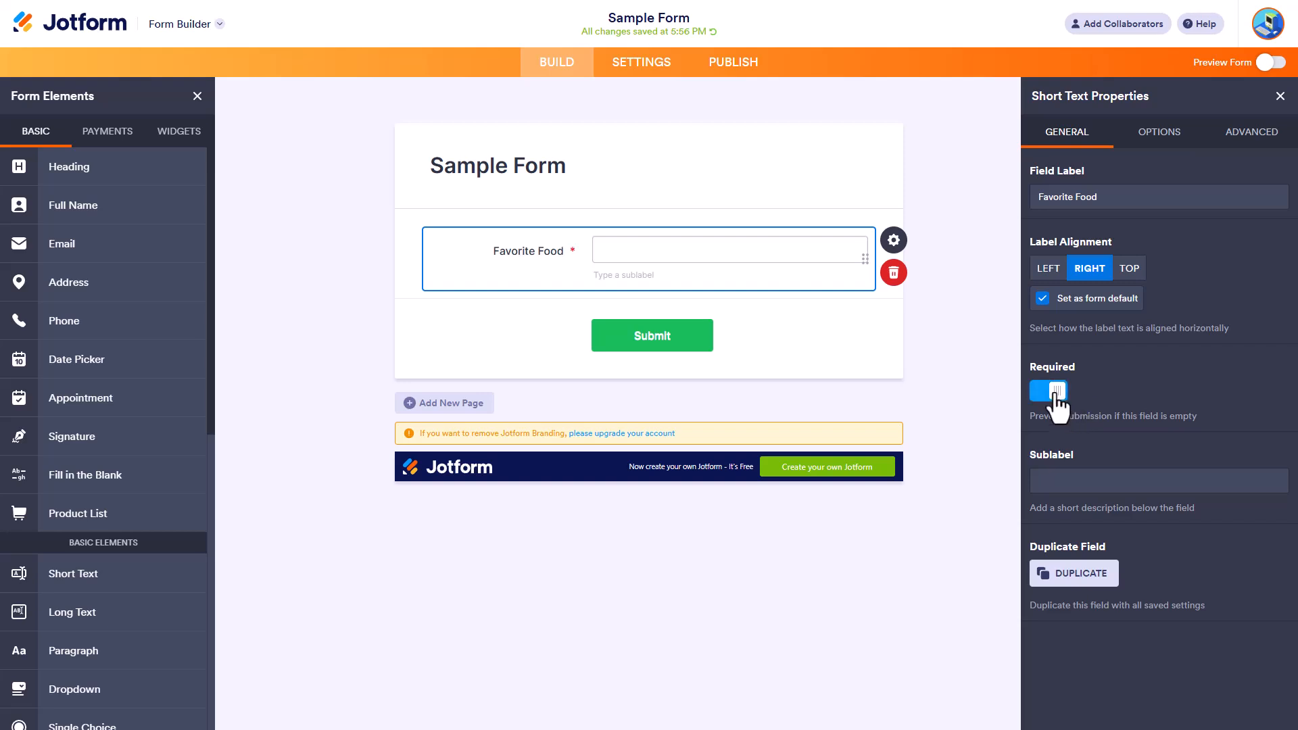
left_click(1056, 392)
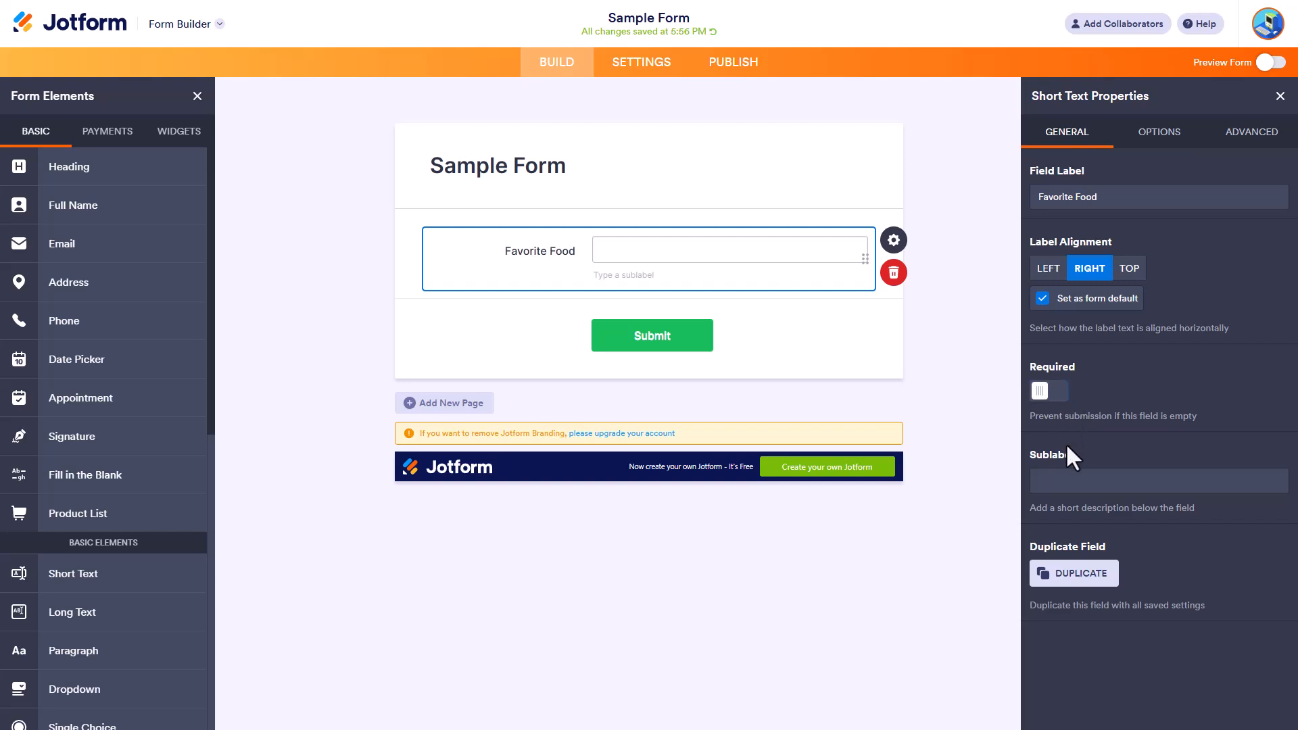
Set the Favorite Food field's sublabel to "A food you are always ready to eat.".
left_click(1110, 481)
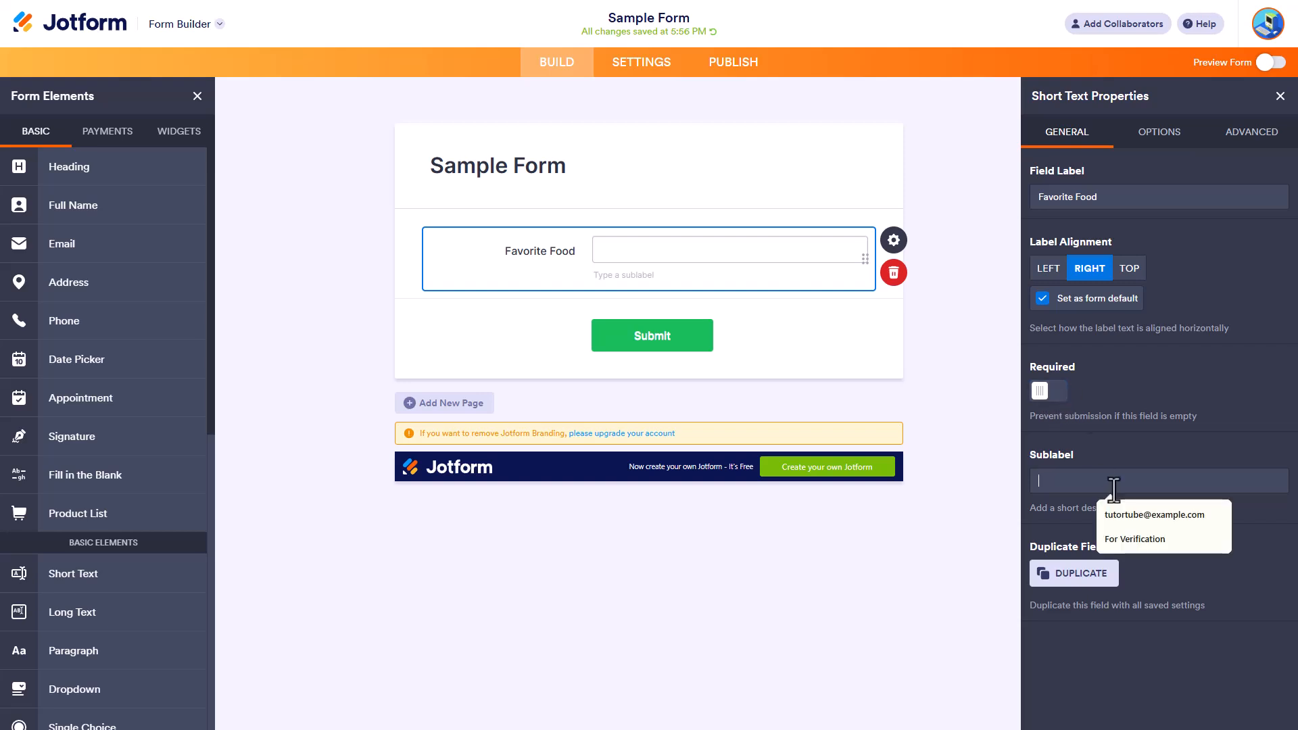
type("A food you are always ready")
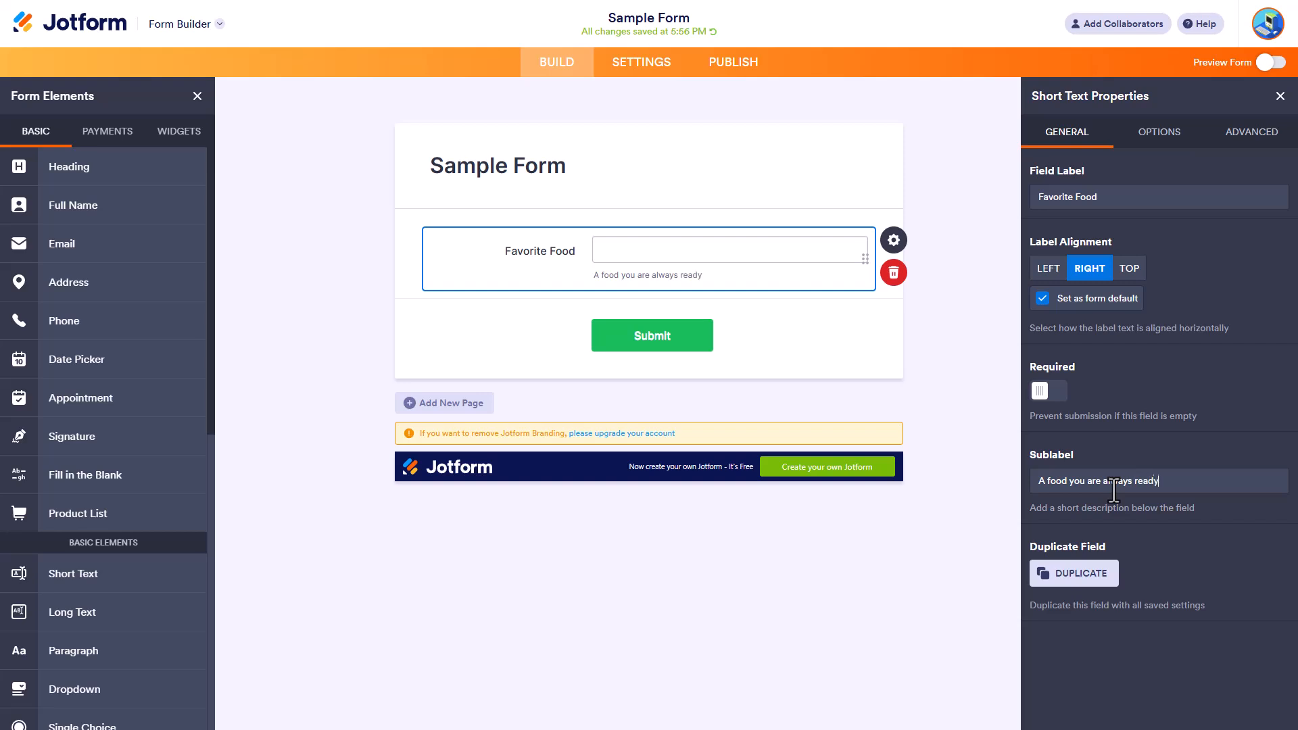
type(" to rea")
key("BackSpace")
key("BackSpace")
key("BackSpace")
Duplicate the Favorite Food field and delete the duplicate.
left_click(1062, 573)
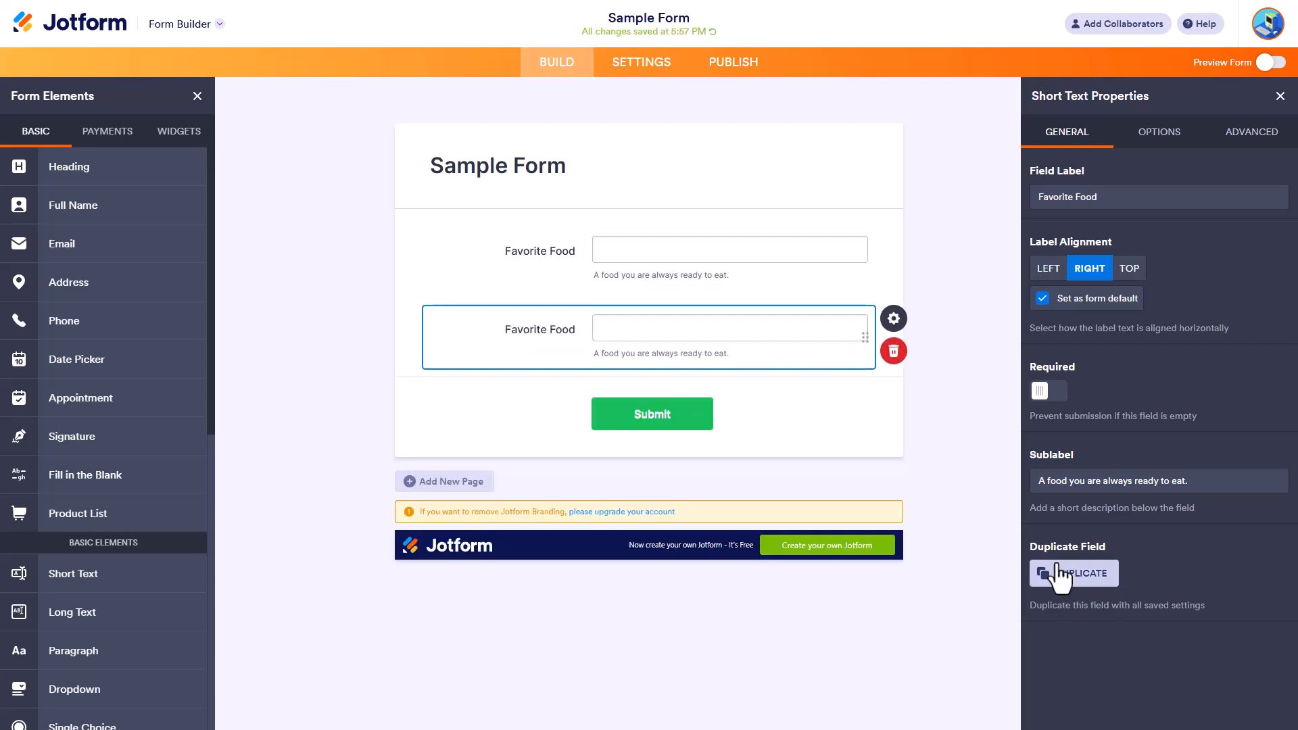
left_click(893, 358)
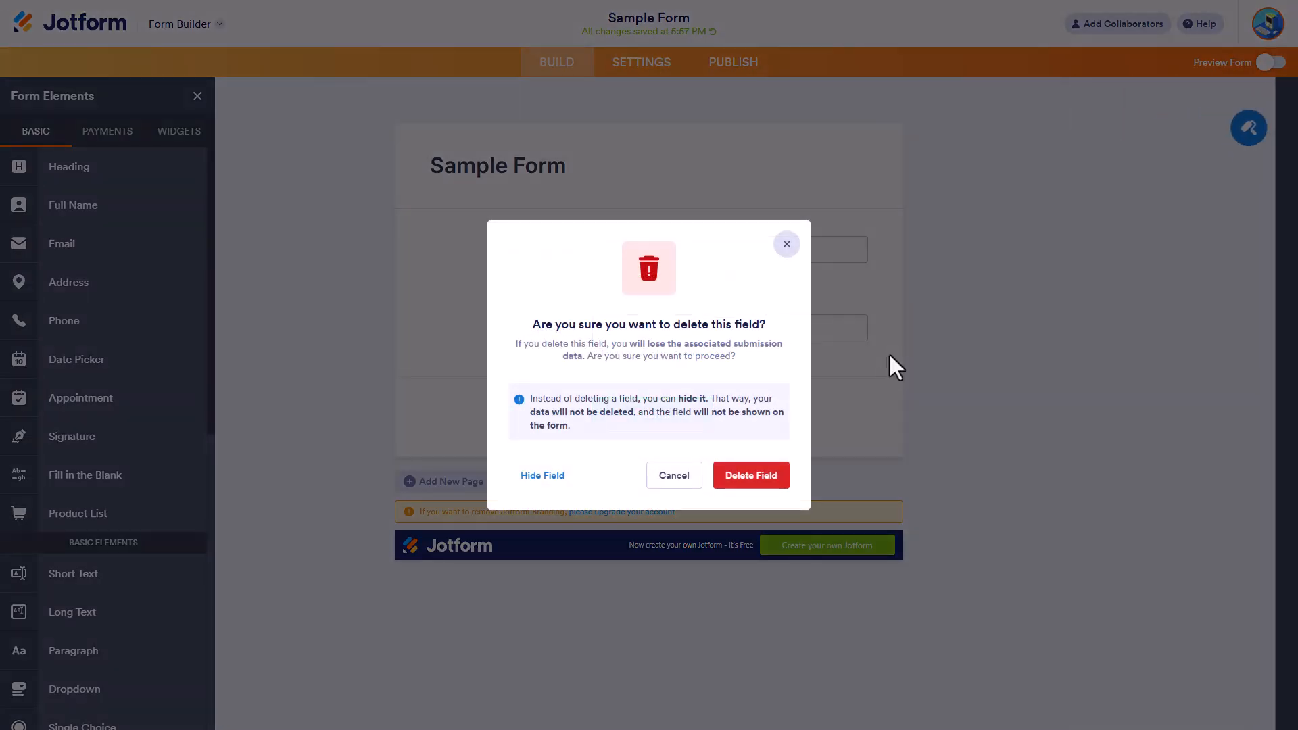
left_click(754, 475)
Reopen the Favorite Food field's properties and enable a custom width in its options.
left_click(748, 258)
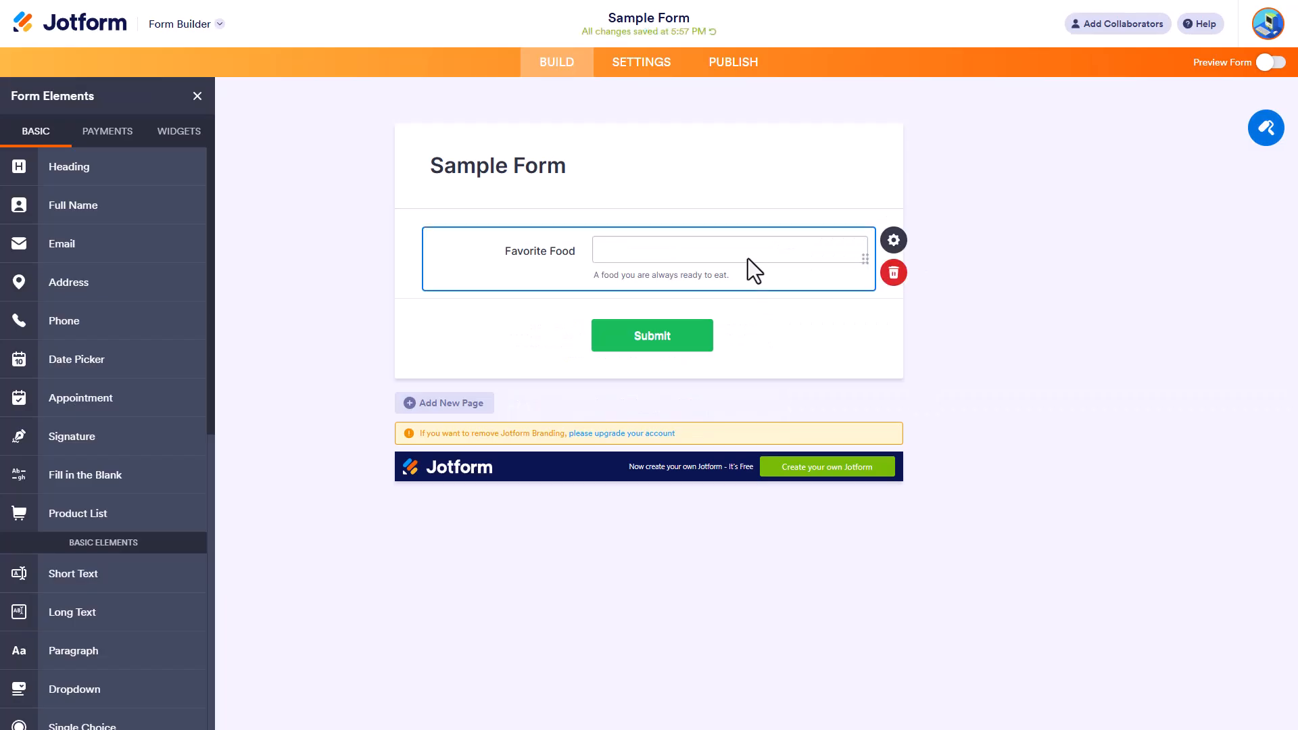
left_click(894, 257)
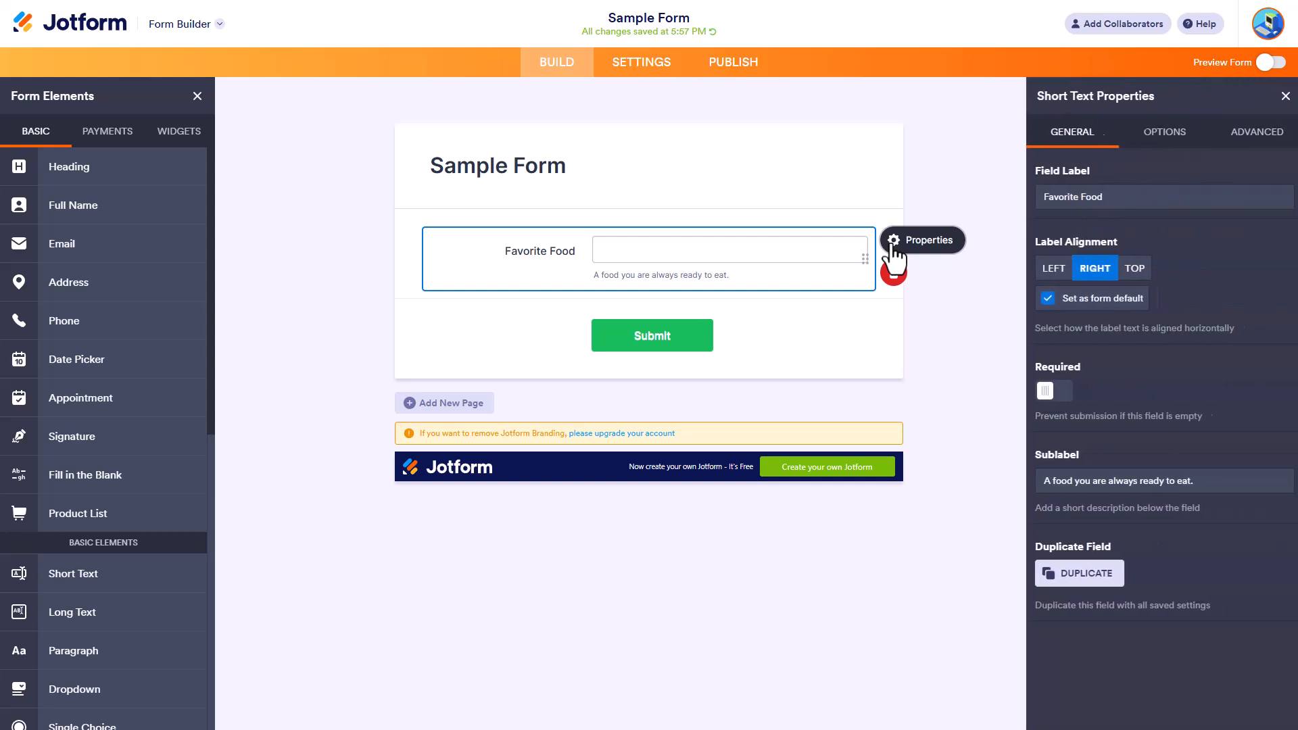
left_click(1154, 139)
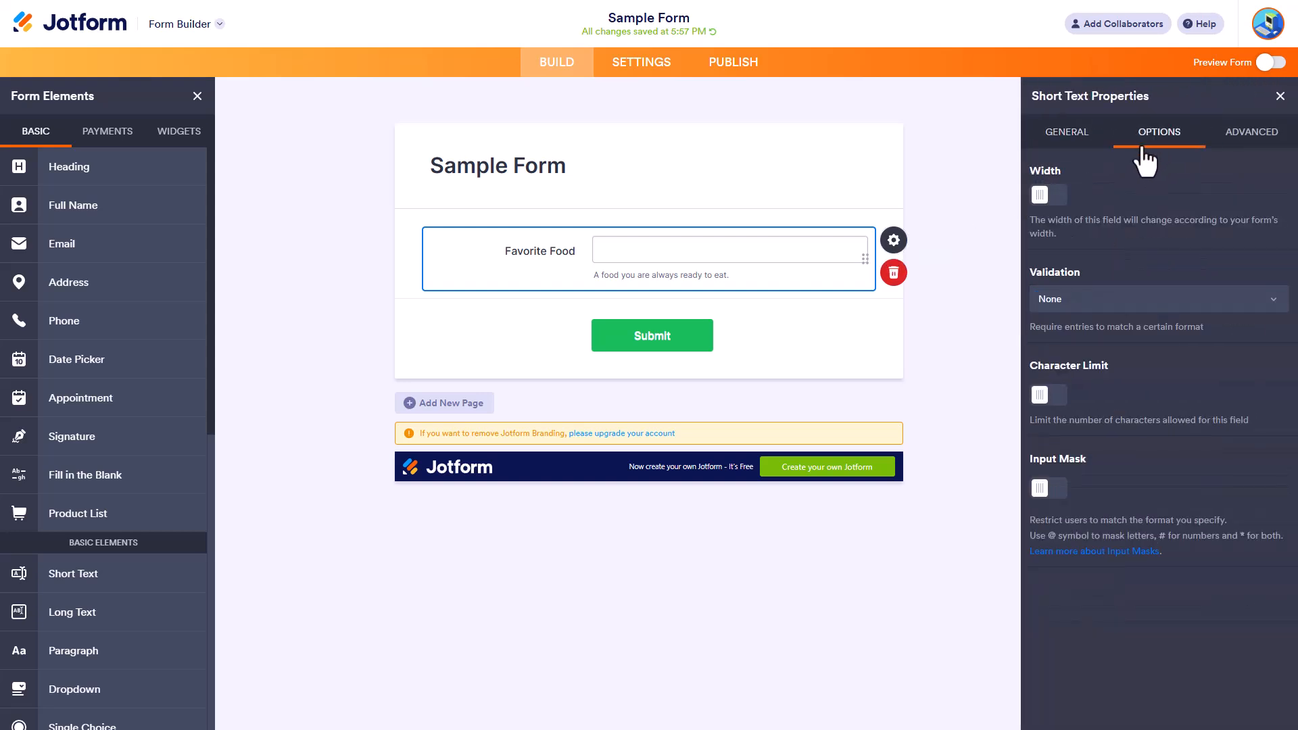
left_click(1047, 194)
left_click(1159, 193)
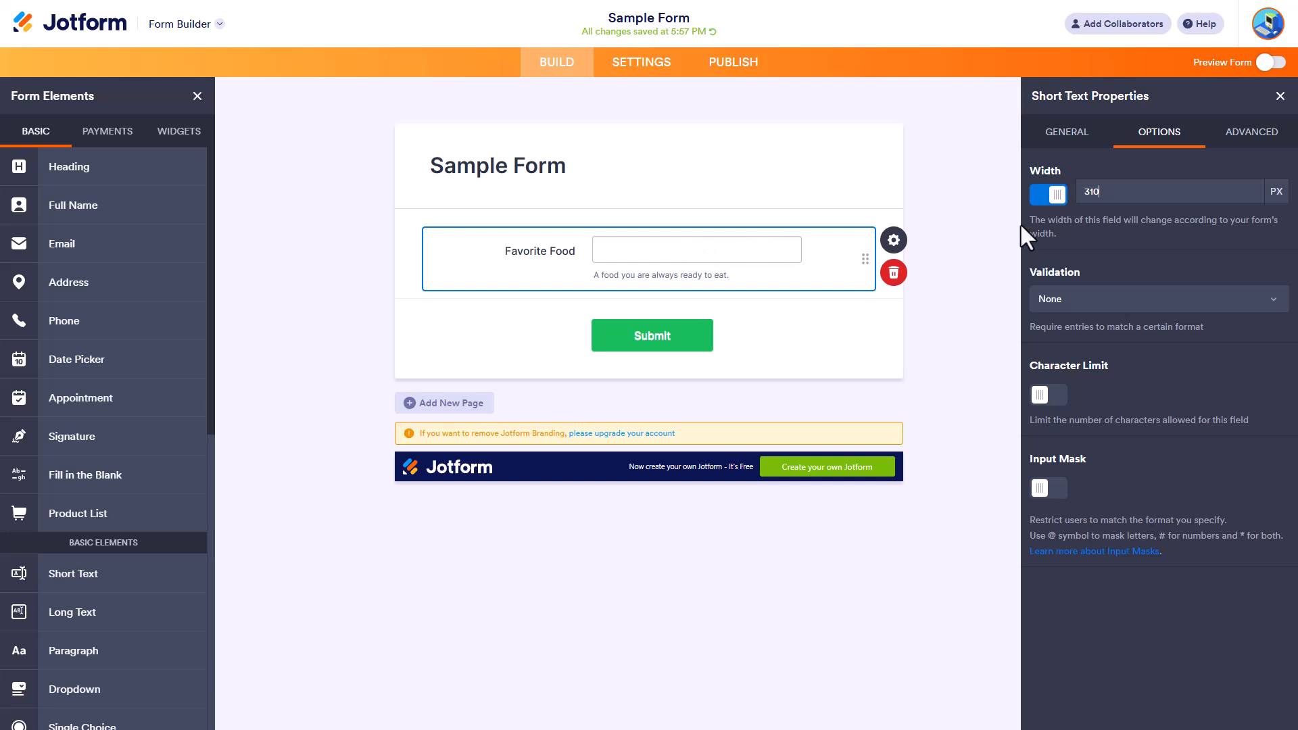
Try field widths of 200 and 400 px, and set the width to 350 px.
left_click_drag(1114, 193, 1068, 192)
type("200")
key("BackSpace")
key("BackSpace")
key("BackSpace")
type("400")
key("BackSpace")
key("BackSpace")
key("BackSpace")
type("350")
Set the field's validation to Alphabetic and enable a character limit with minimum 5 and maximum 20.
left_click(1146, 298)
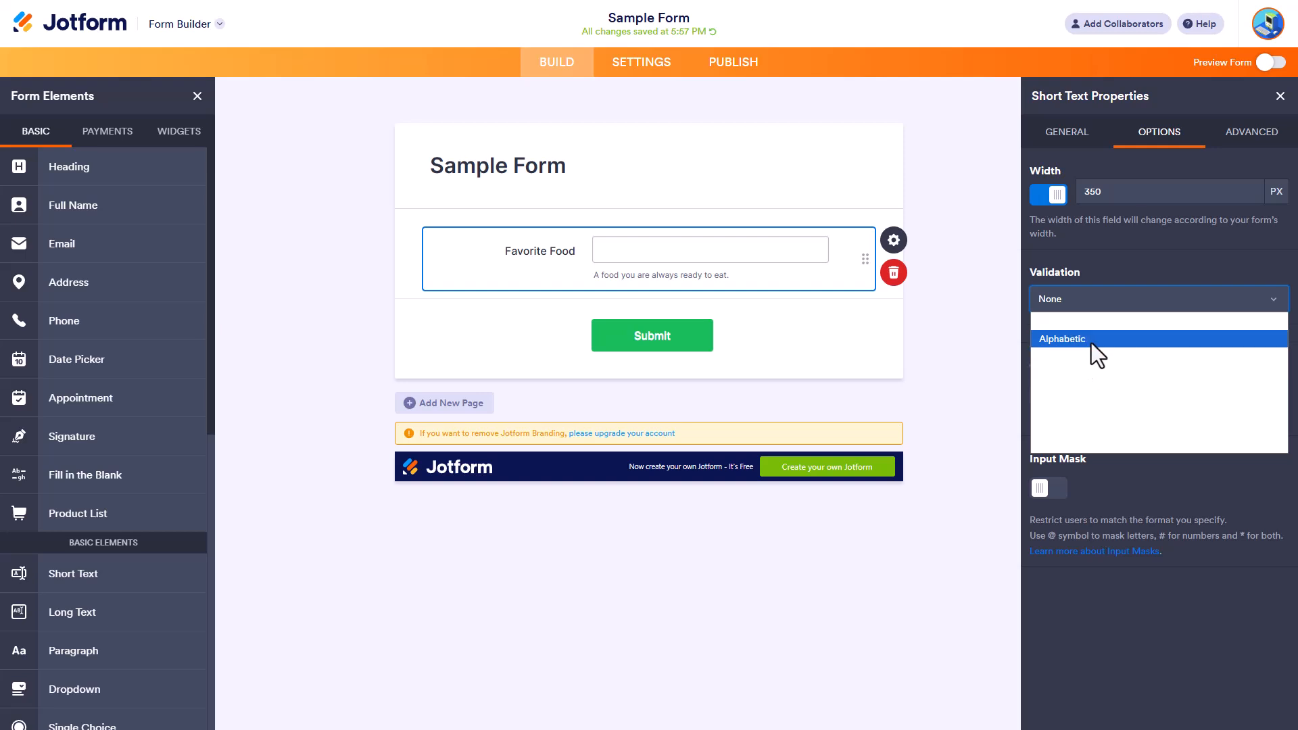
left_click(1091, 340)
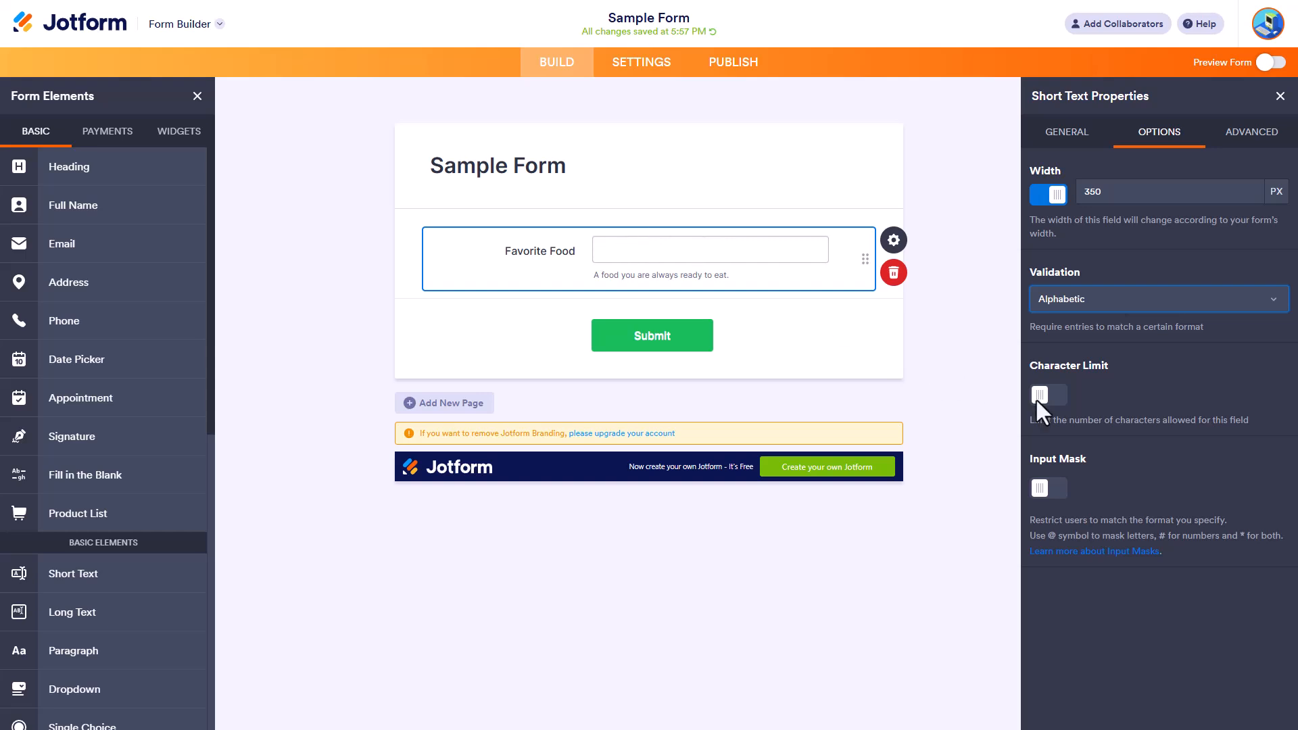
left_click(1059, 398)
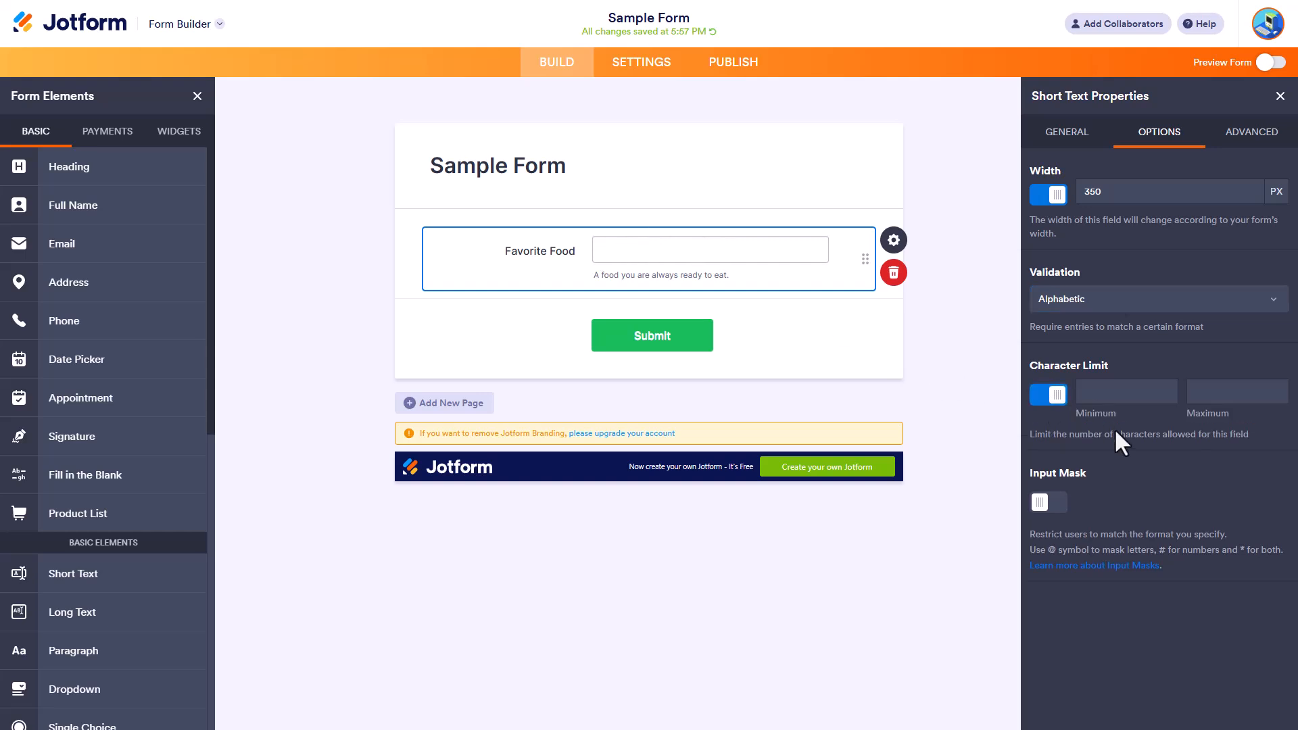
left_click(1106, 394)
type("5")
left_click(1237, 394)
Try "Sushi" as the field's input mask and turn the input mask back off.
left_click(1050, 505)
left_click(1135, 504)
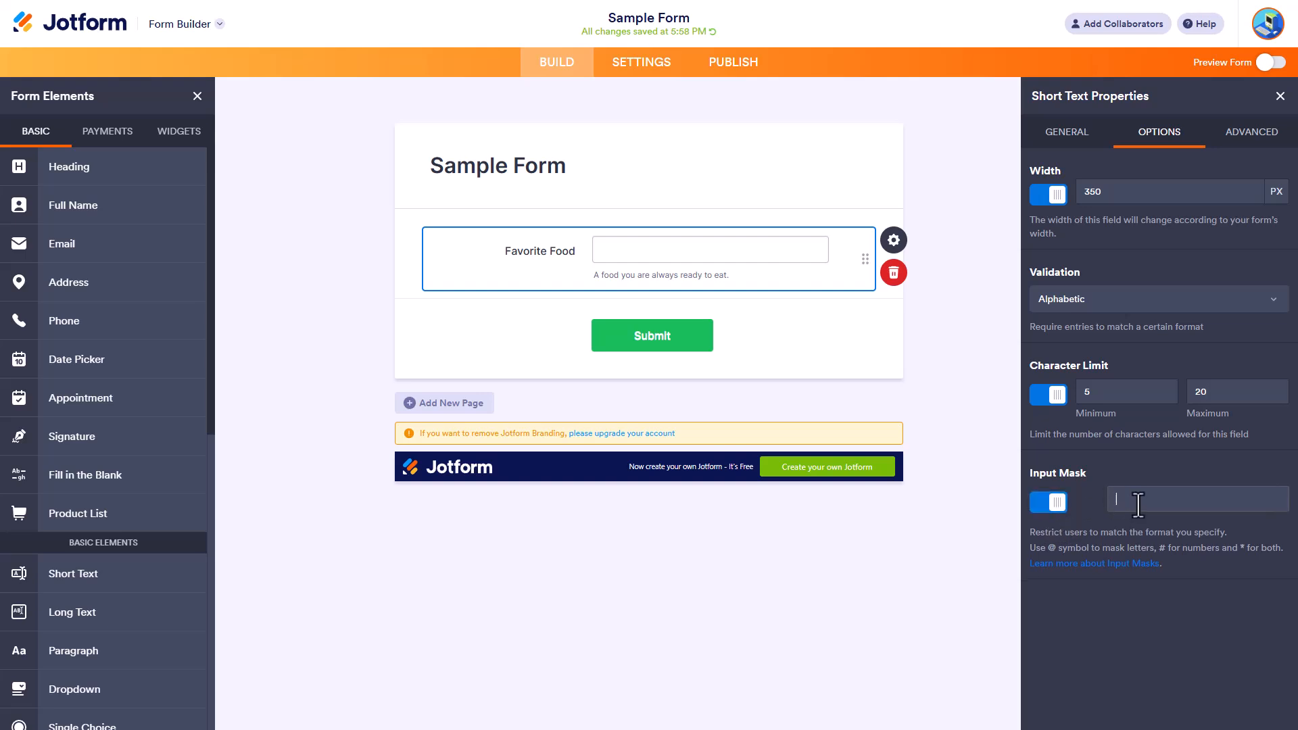
type("fff")
key("BackSpace")
key("BackSpace")
type("Suhsi")
type("shi")
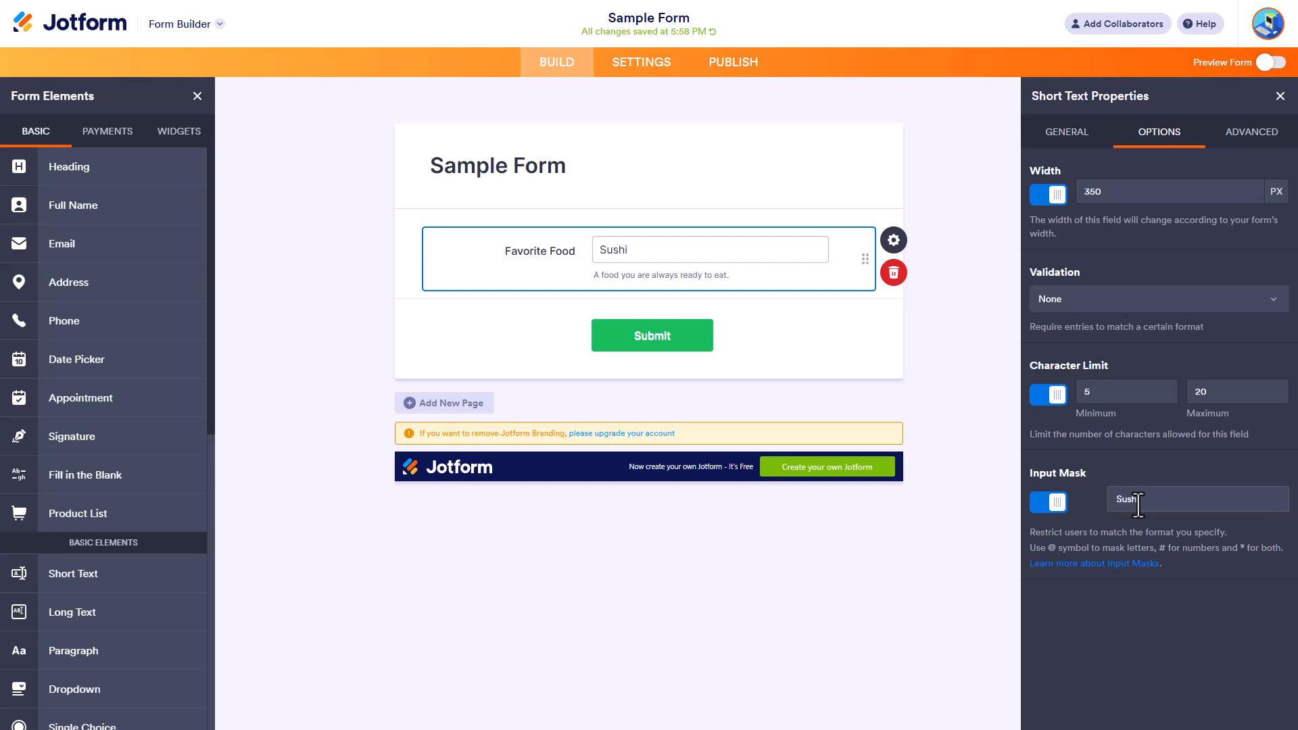
left_click(1059, 511)
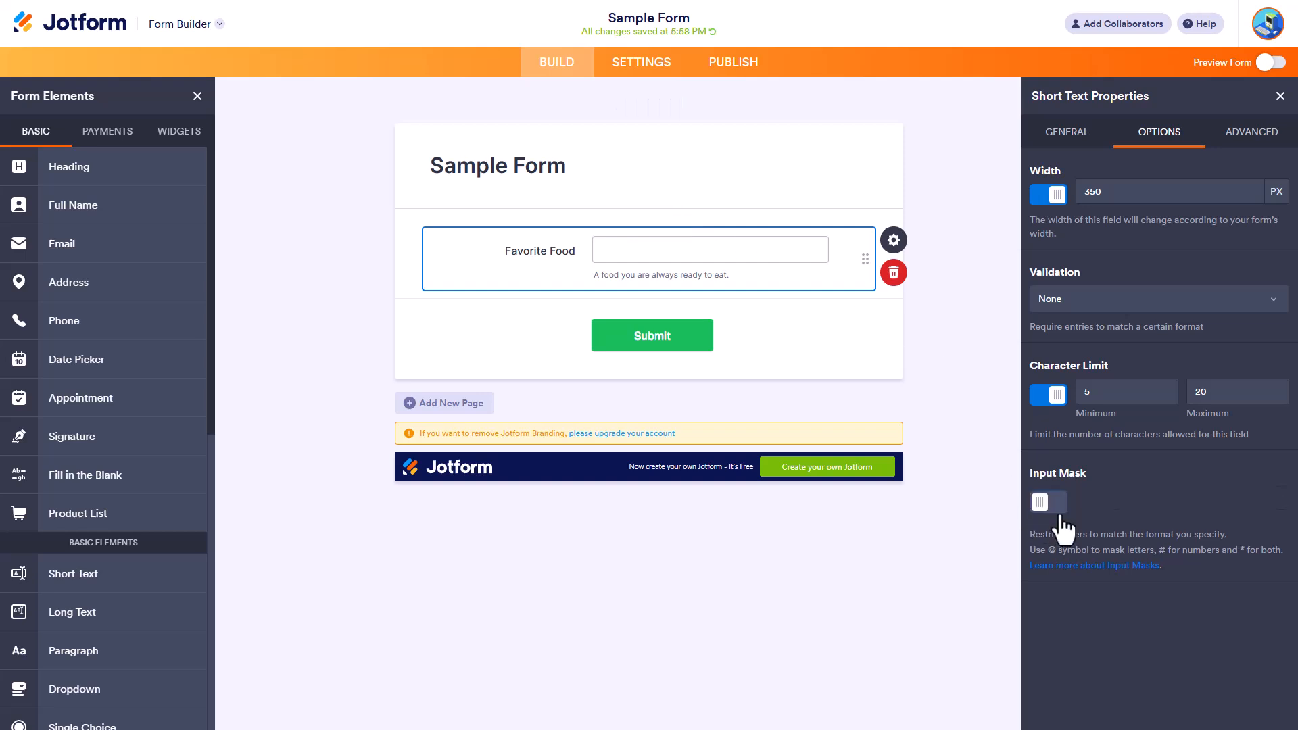
Set the Favorite Food field's placeholder to "Sushi" in its advanced properties.
left_click(1217, 138)
left_click(1135, 196)
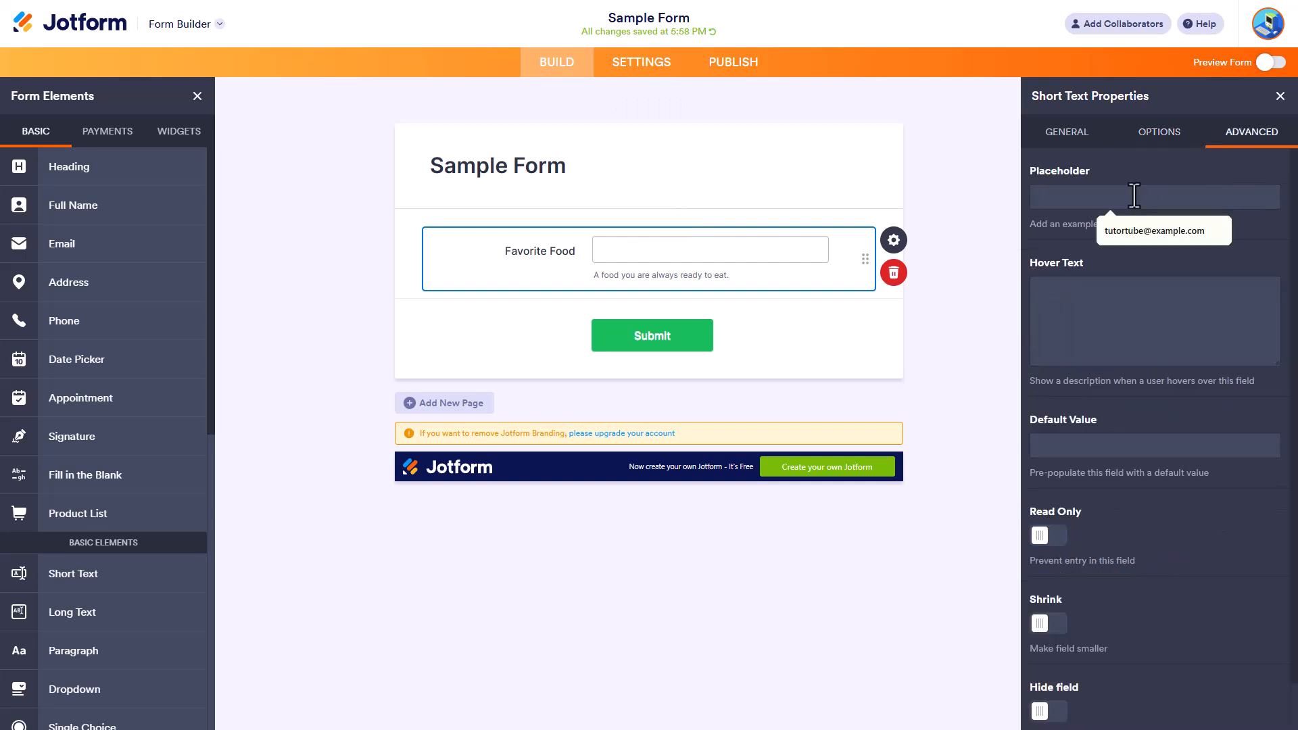
type("Susi")
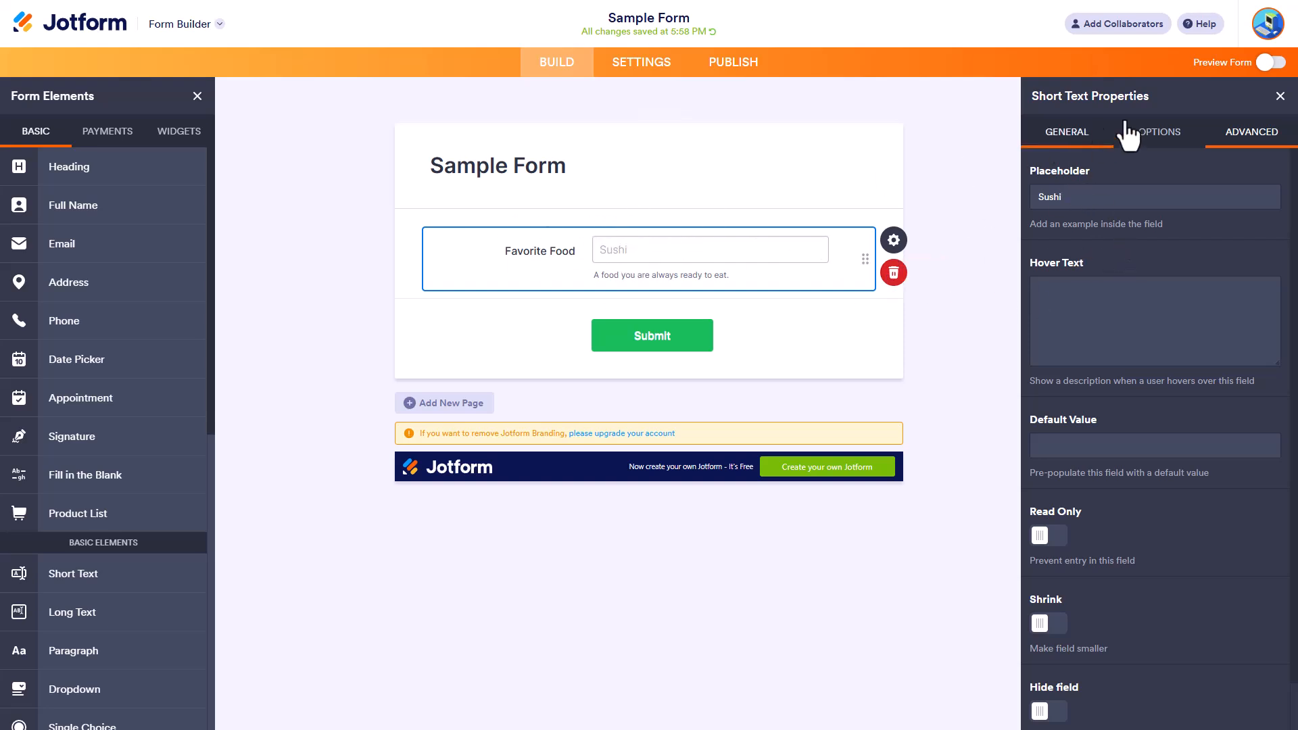
Set the field's hover text to "Enter the name of your favorite food".
left_click(1159, 134)
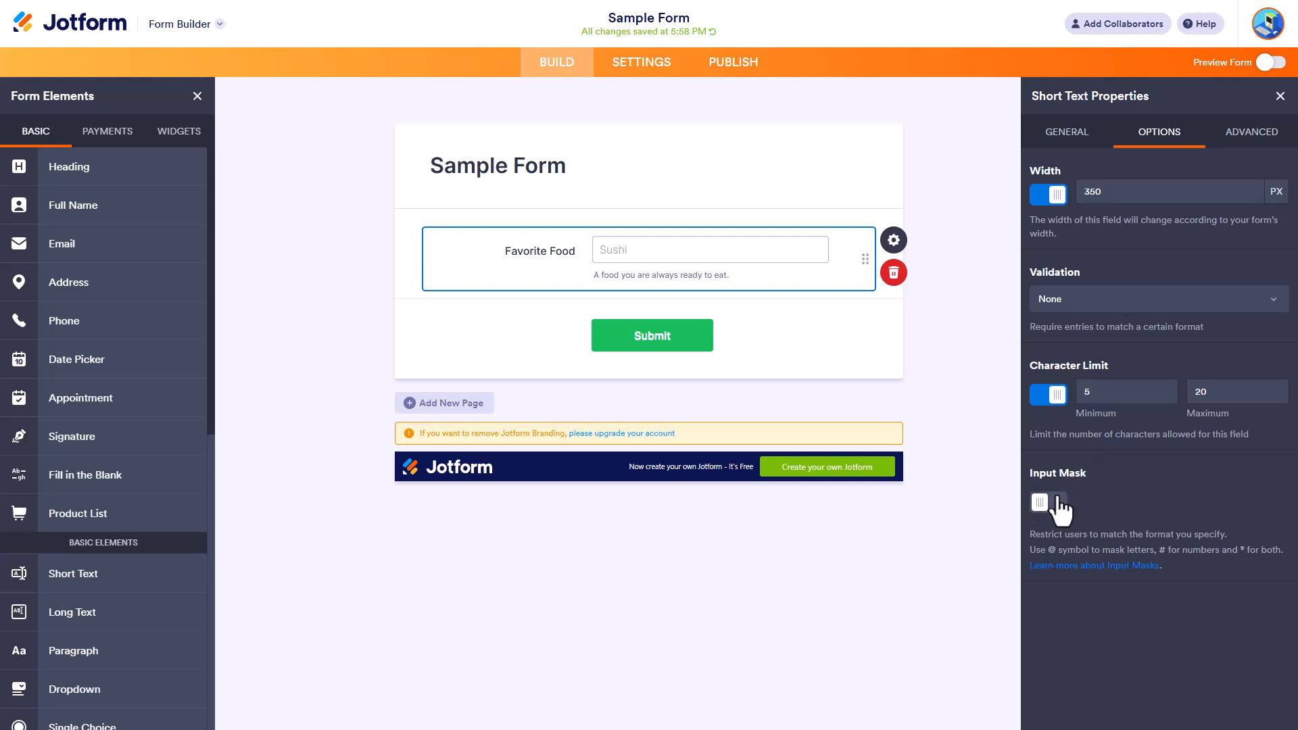
left_click(1218, 133)
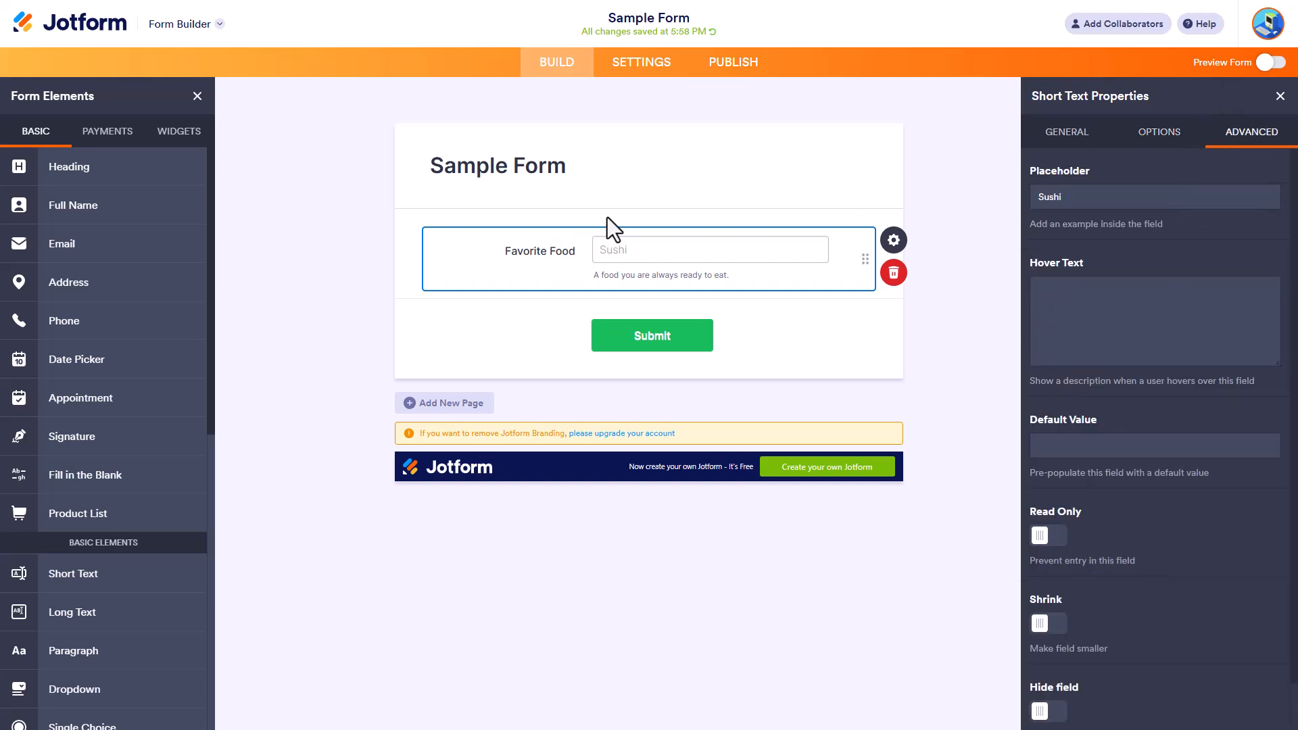
left_click(1096, 294)
type("e name of your favorite food")
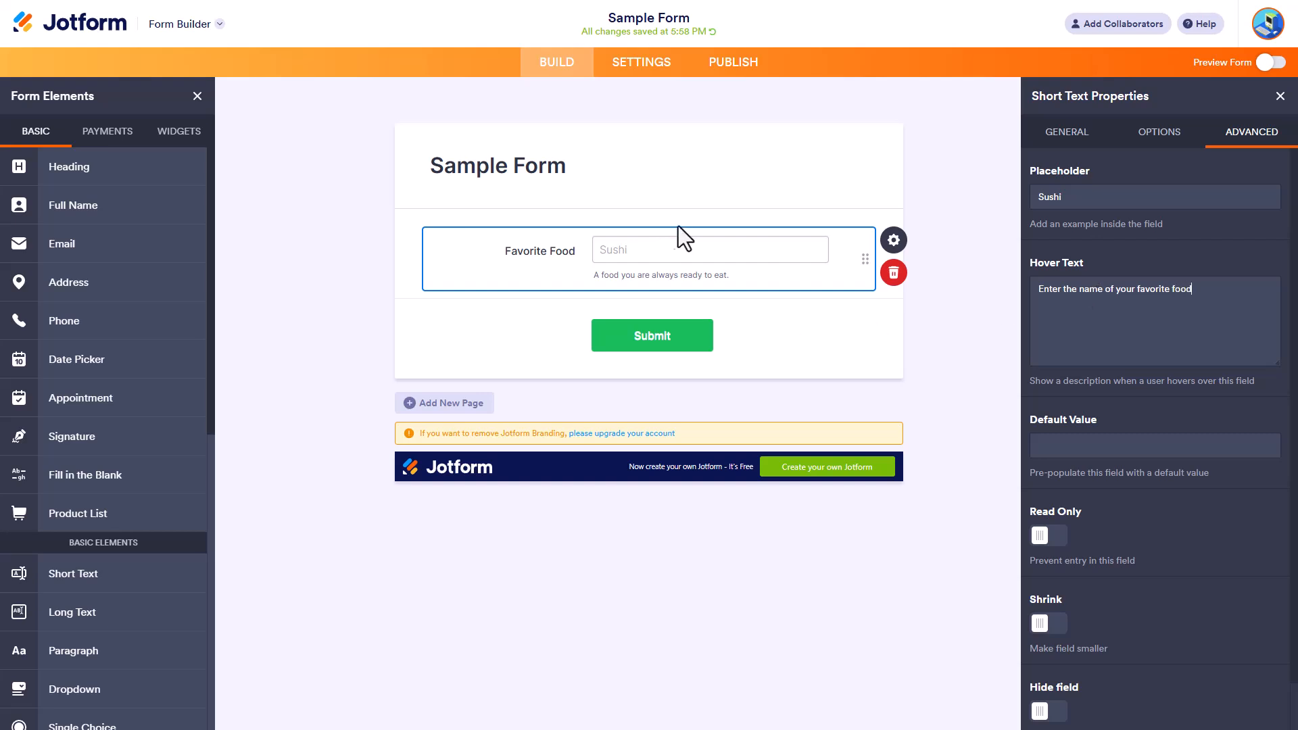
Try "Sushi" as the field's default value and clear it again.
left_click(1130, 445)
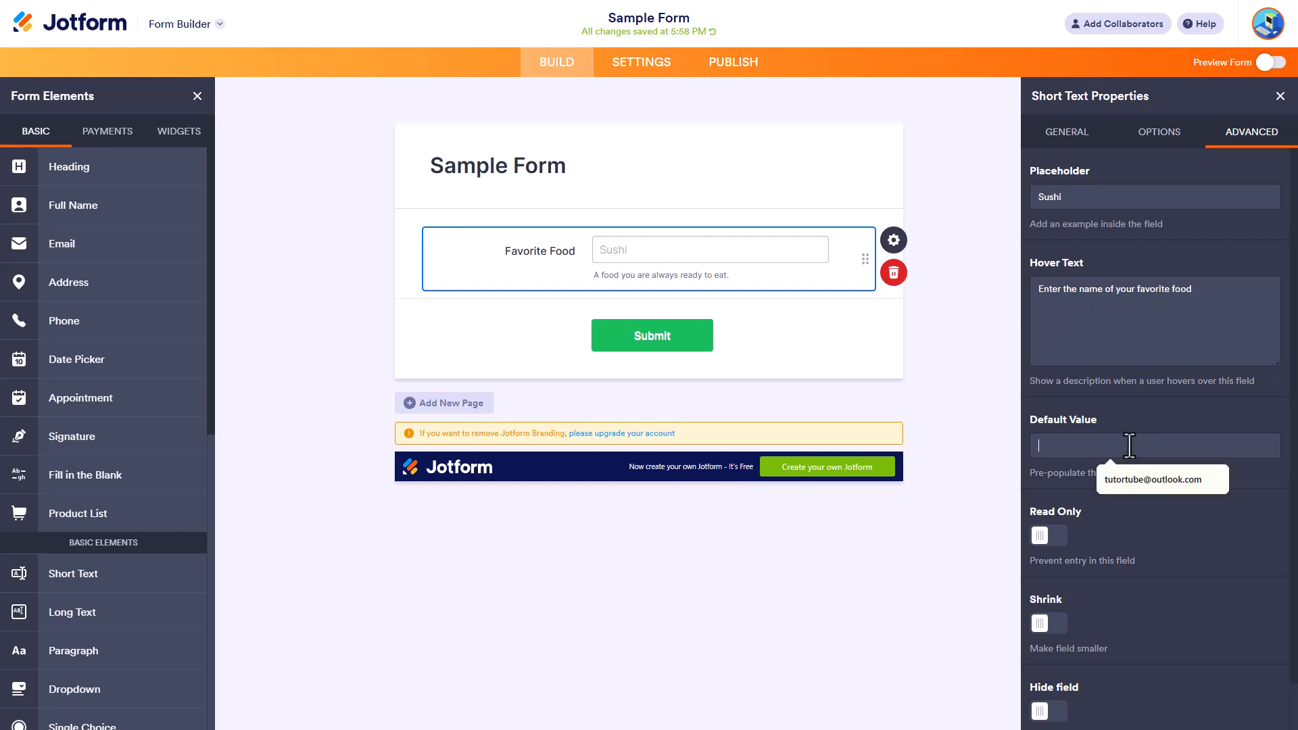
type("Sushi")
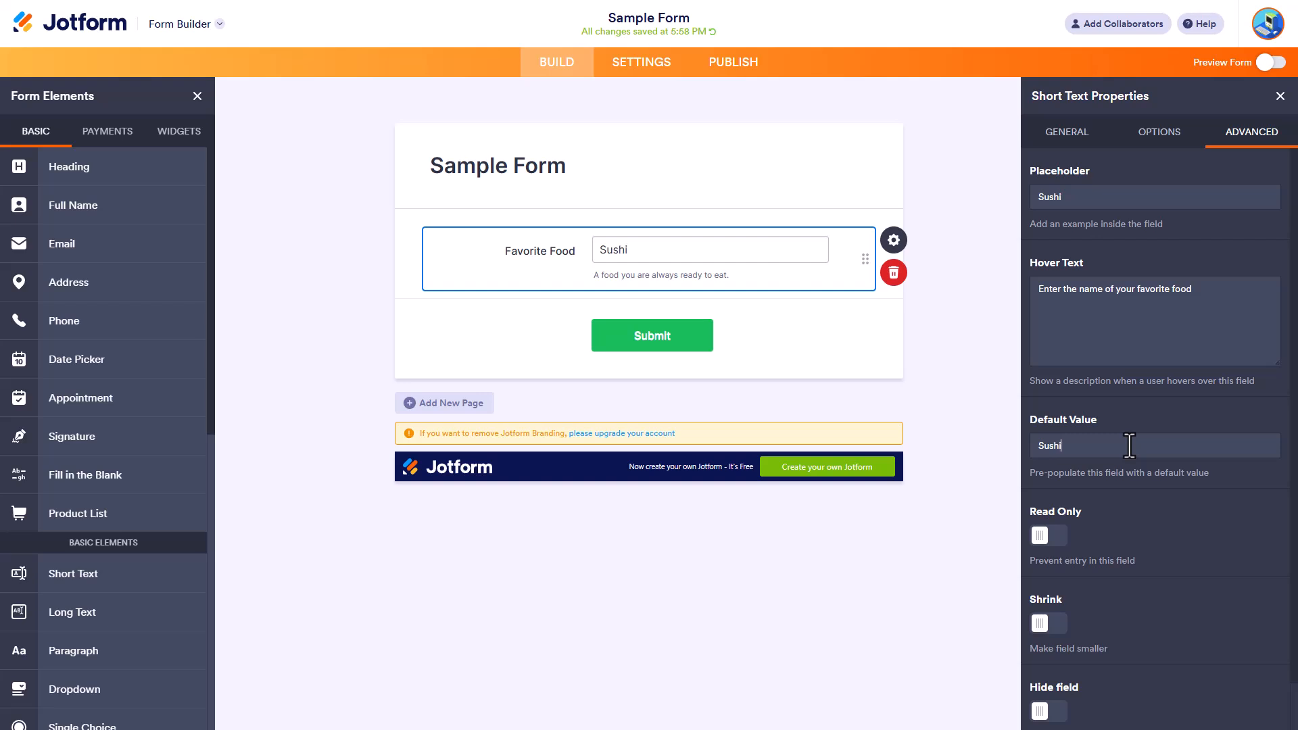
key("BackSpace")
key("BackSpace")
key("BackSpace")
key("BackSpace")
Turn the Favorite Food field's Read Only setting on and back off.
scroll(1059, 435, "down", 1)
left_click(1052, 487)
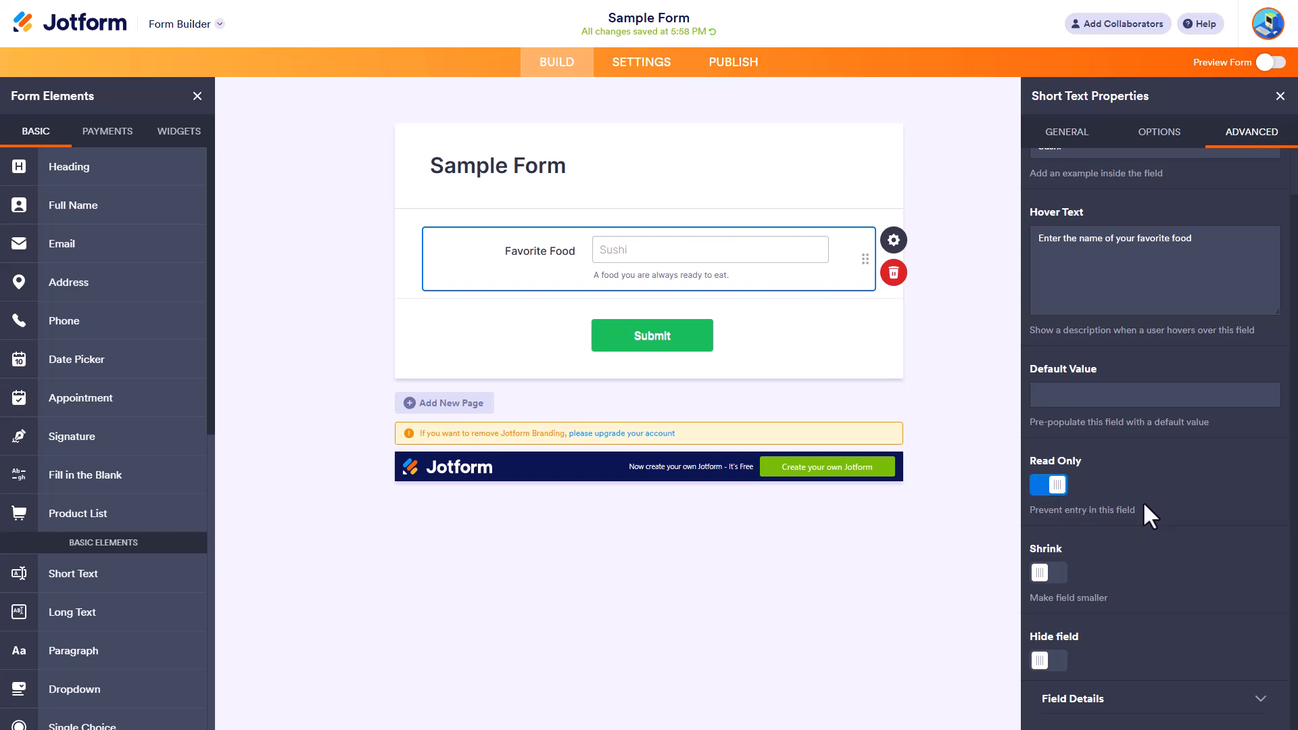
left_click(1057, 485)
Try the Shrink and Hide field settings on the Favorite Food field, turning each back off.
left_click(1056, 573)
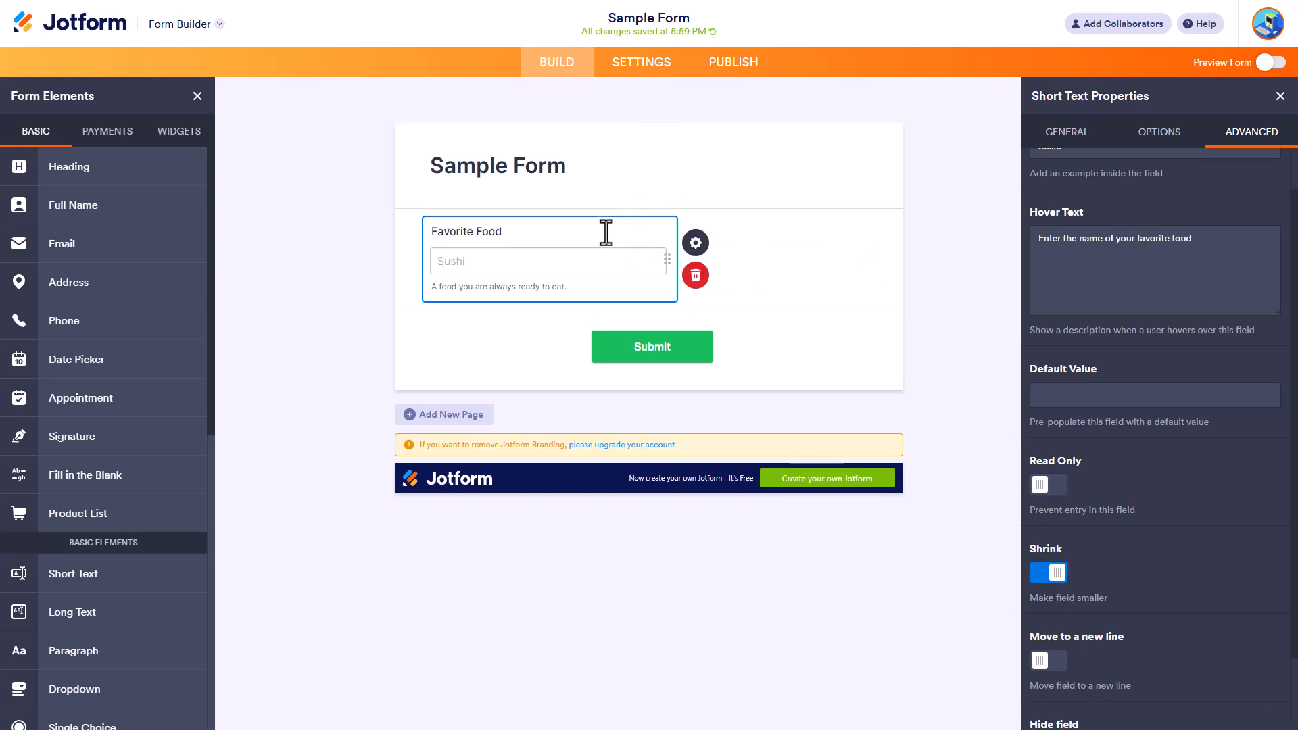
left_click(1055, 573)
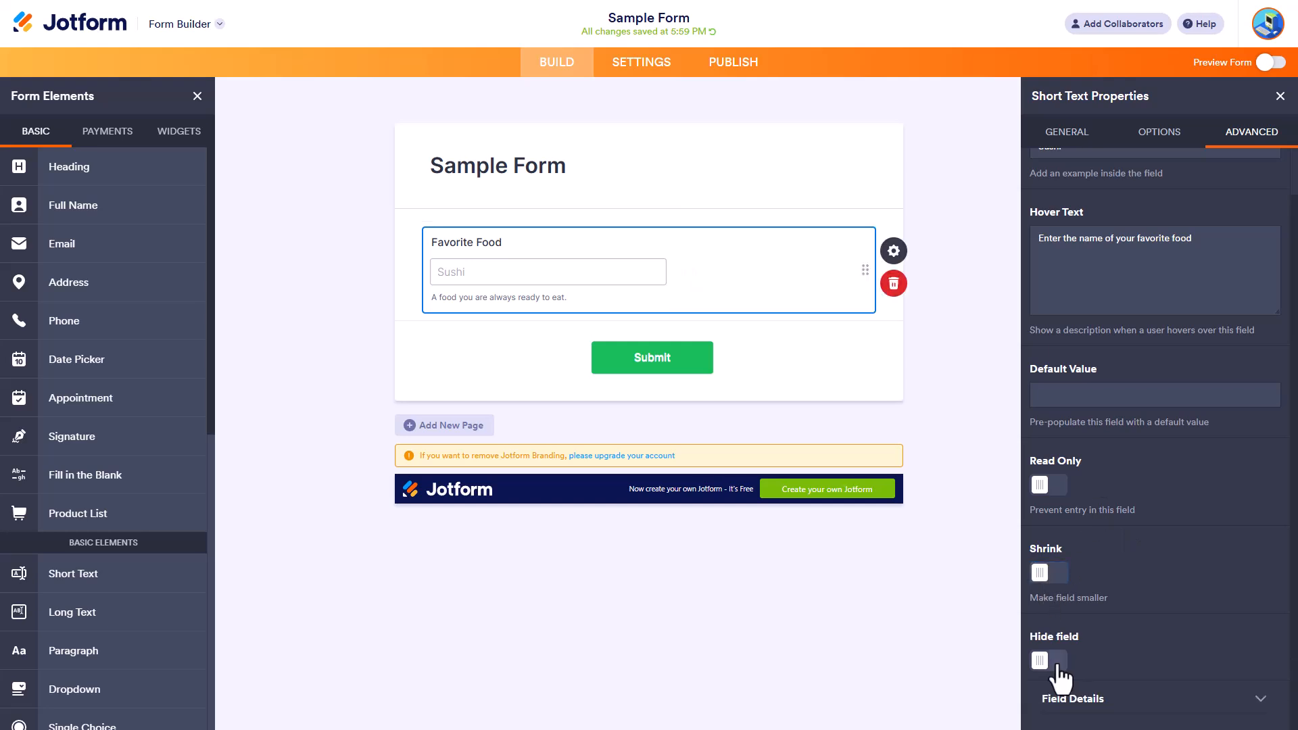
left_click(1055, 660)
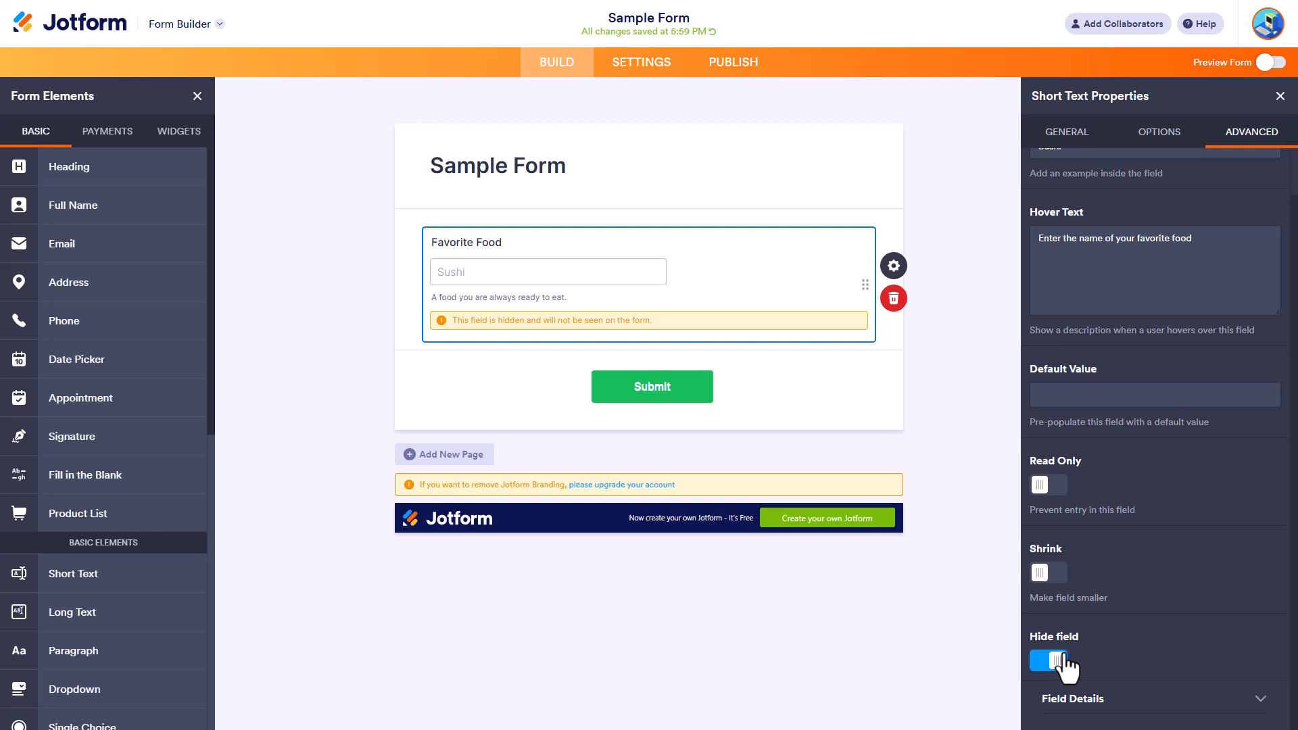
left_click(1061, 660)
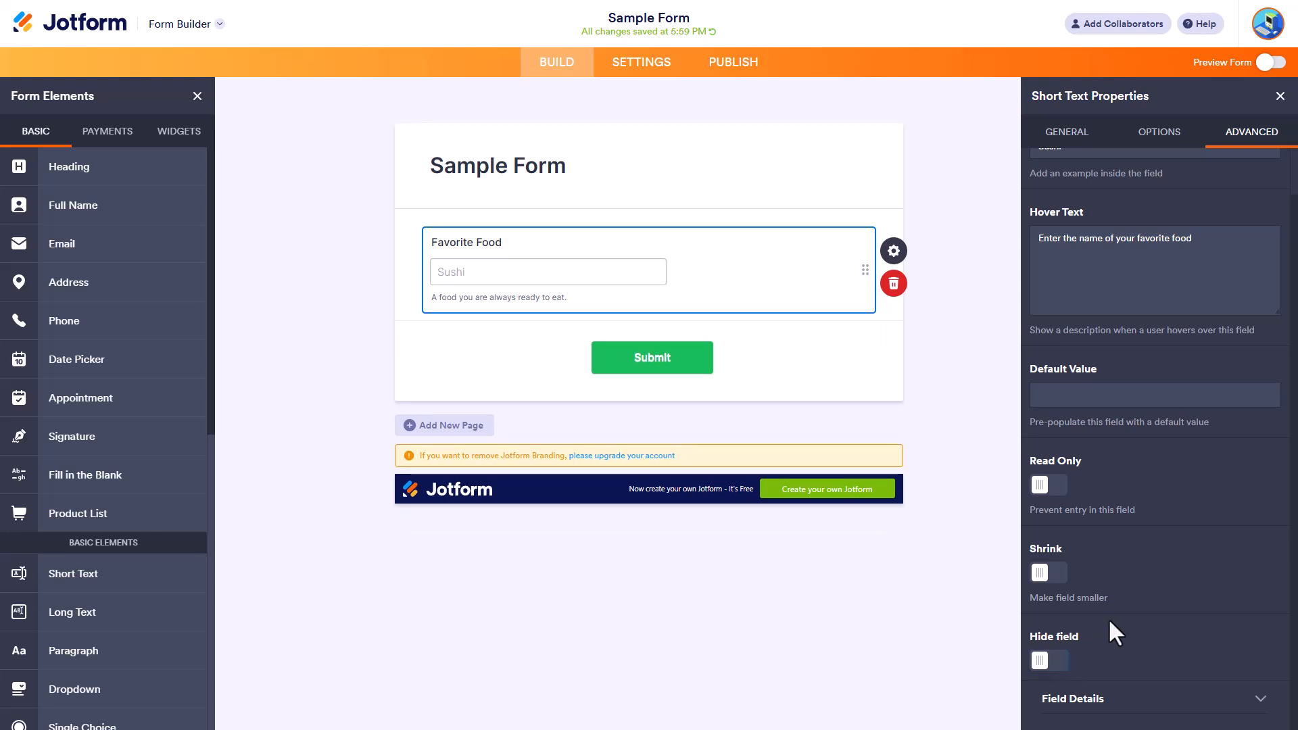
Expand the Favorite Food field's Field Details and examine its Unique Name.
left_click(1136, 704)
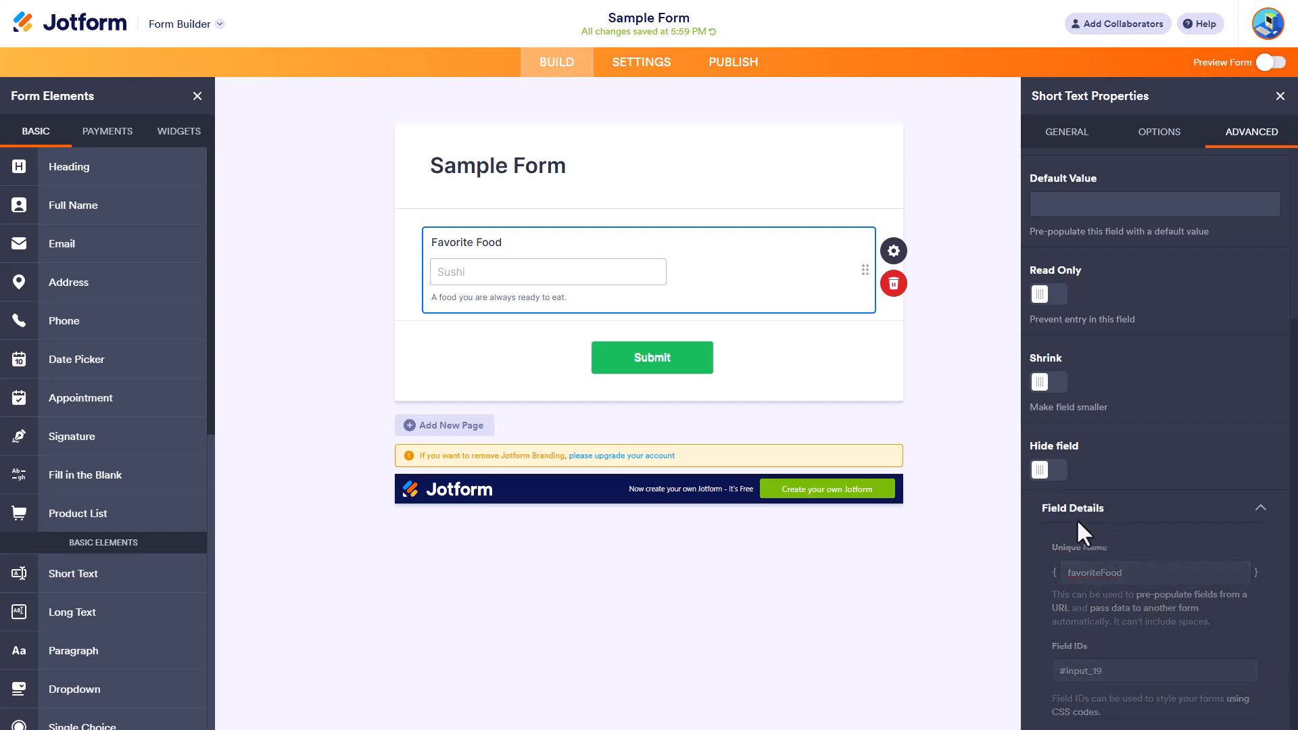
left_click(1117, 577)
left_click(1155, 570)
Preview the form and test the Favorite Food field with the entry "Chicken Sizzler4", extended with "erte".
left_click(1274, 62)
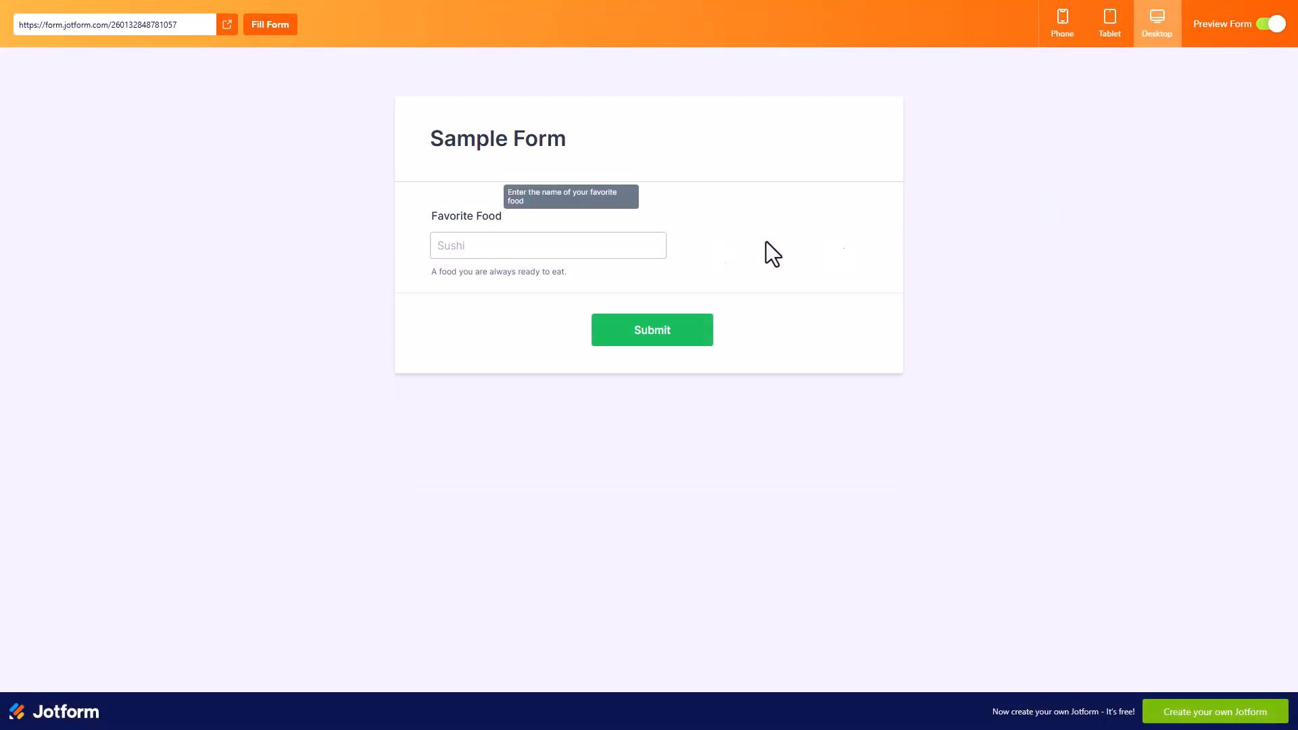
left_click(504, 242)
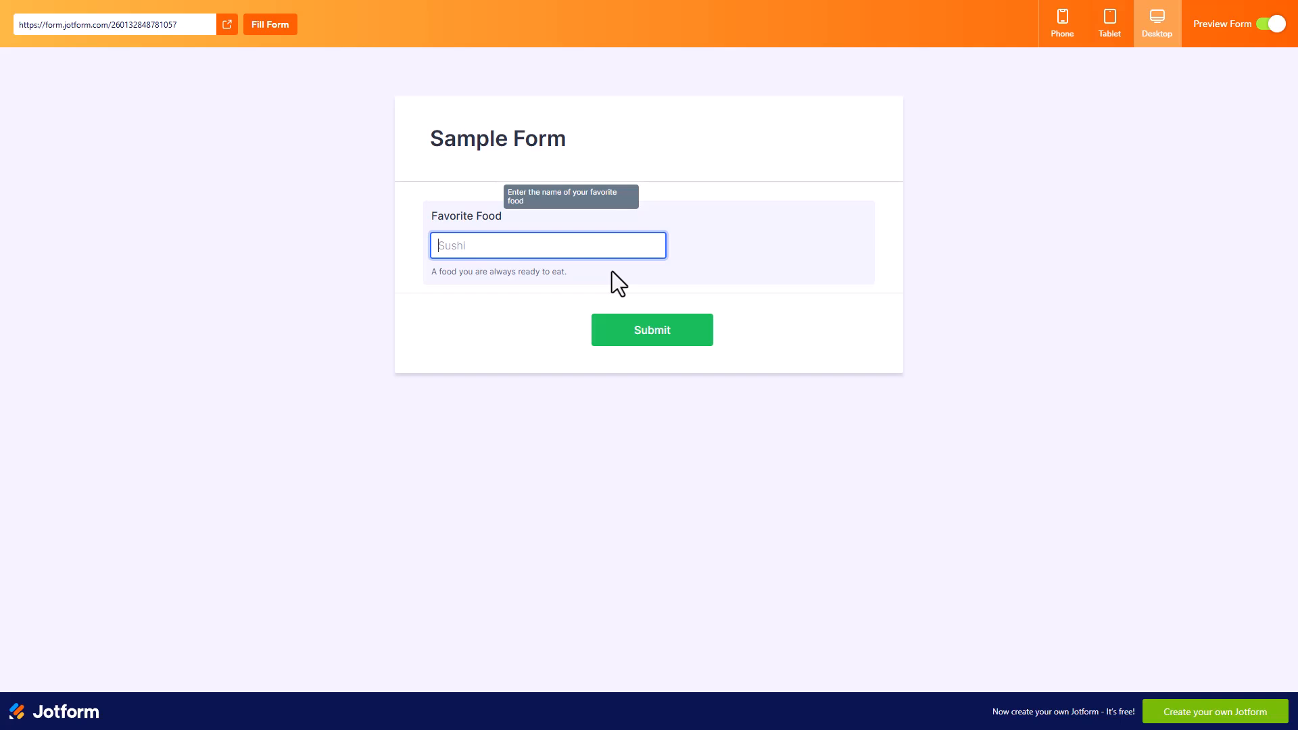
type("Chicken Sizzler")
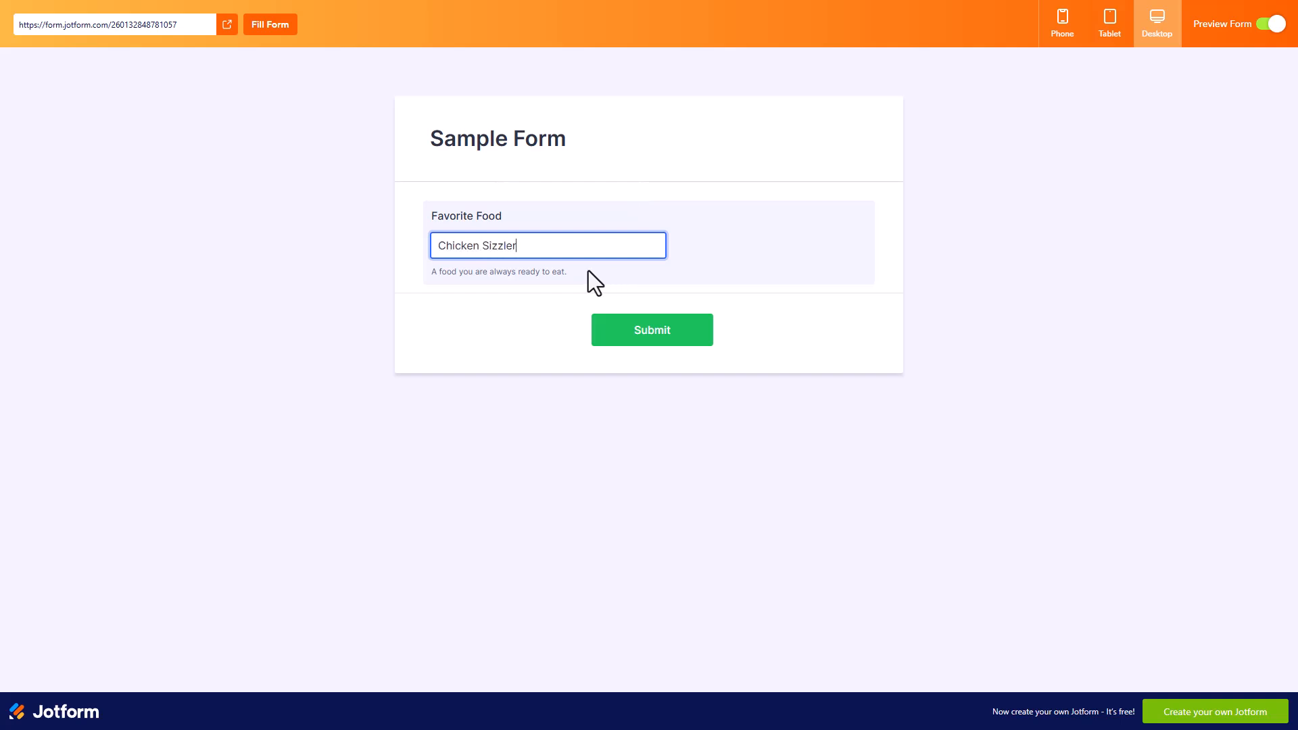
type("4")
left_click(768, 281)
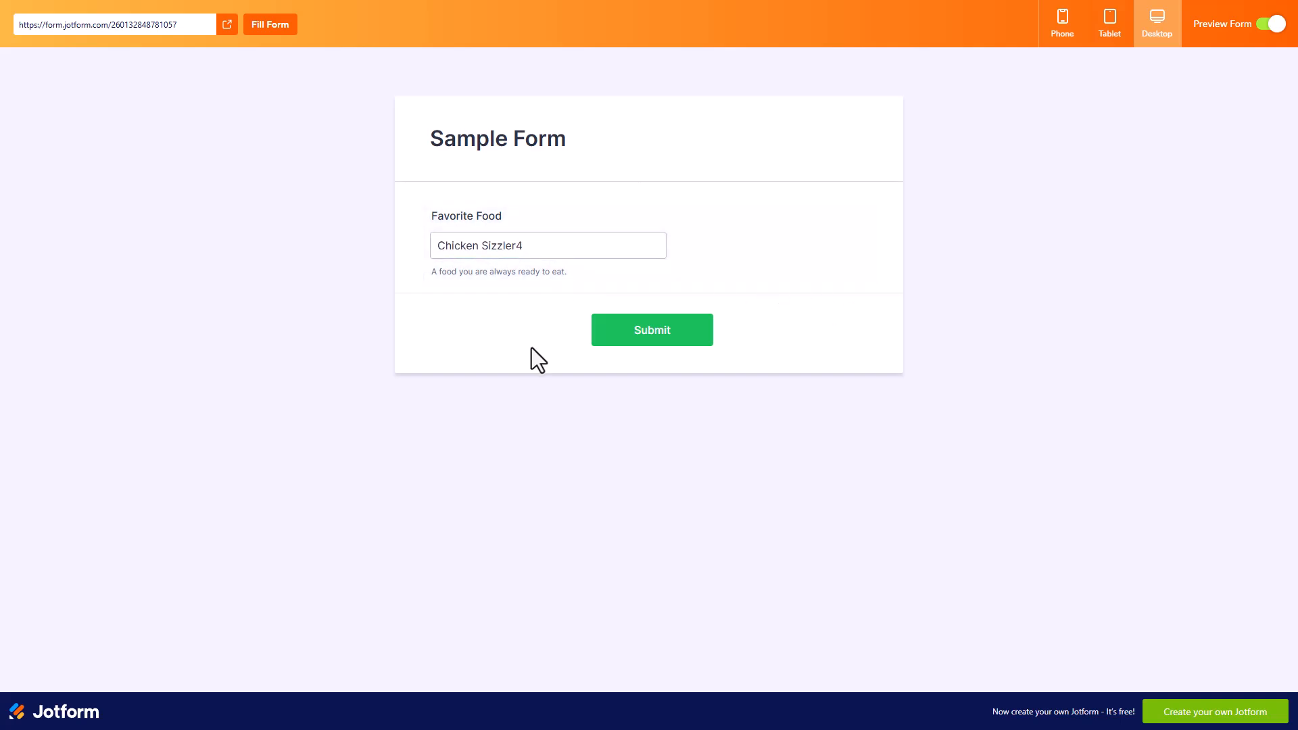
left_click(534, 245)
type("erte")
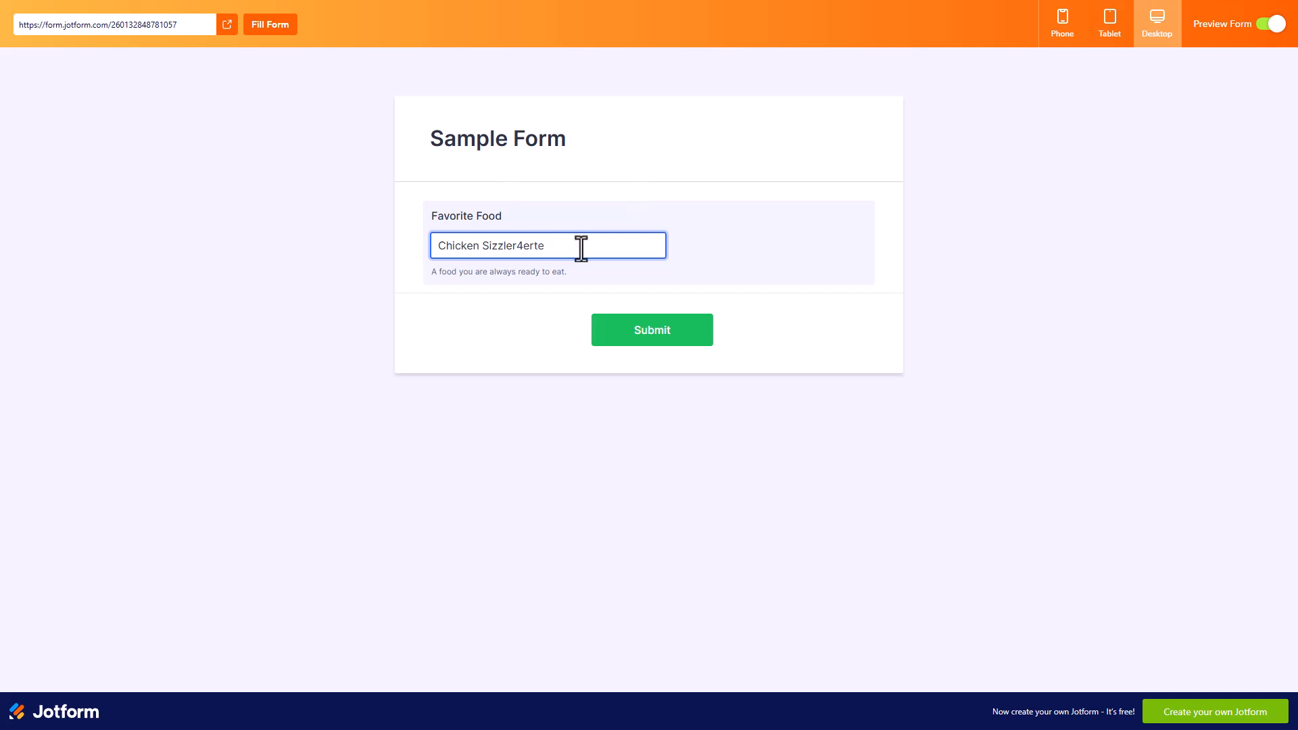
Replace the Favorite Food test entry with "erter", delete its last three characters and exit the form preview.
left_click_drag(549, 248, 435, 248)
left_click(561, 258)
left_click_drag(561, 258, 400, 261)
type("erter")
key("BackSpace")
key("BackSpace")
key("BackSpace")
key("BackSpace")
key("BackSpace")
left_click(1273, 24)
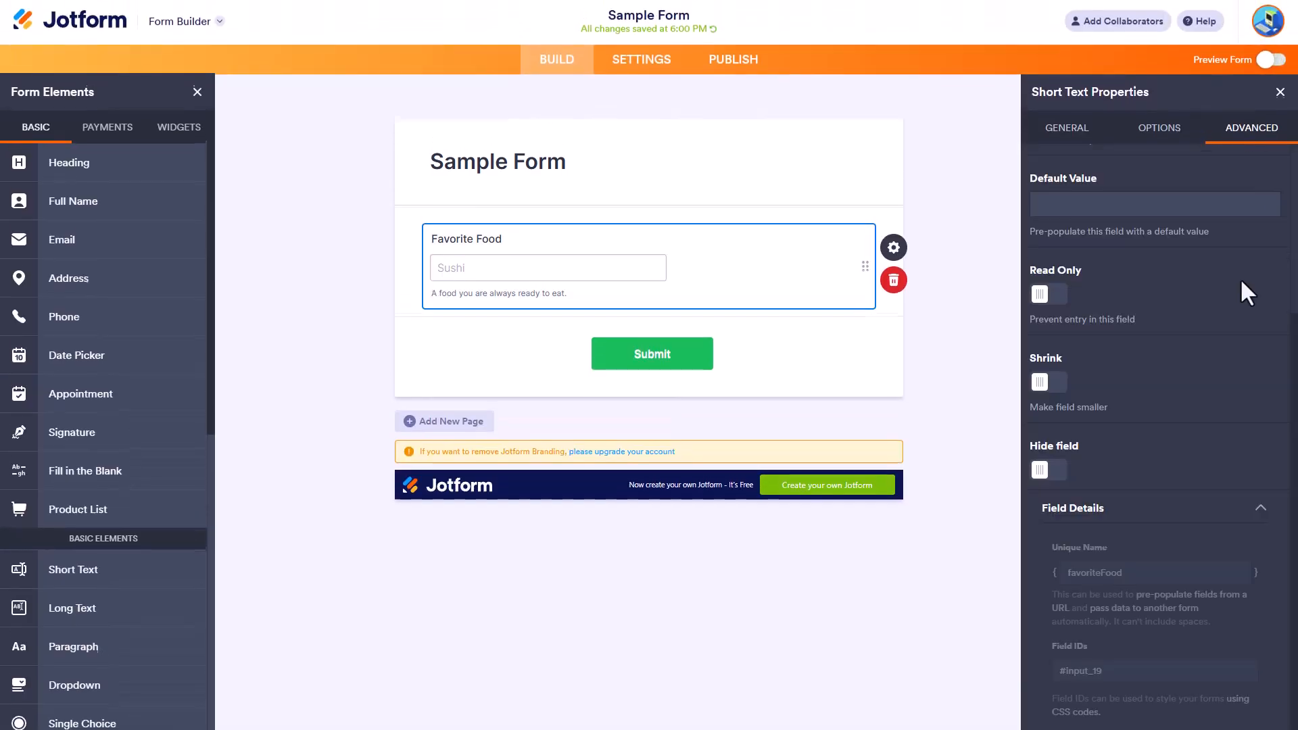